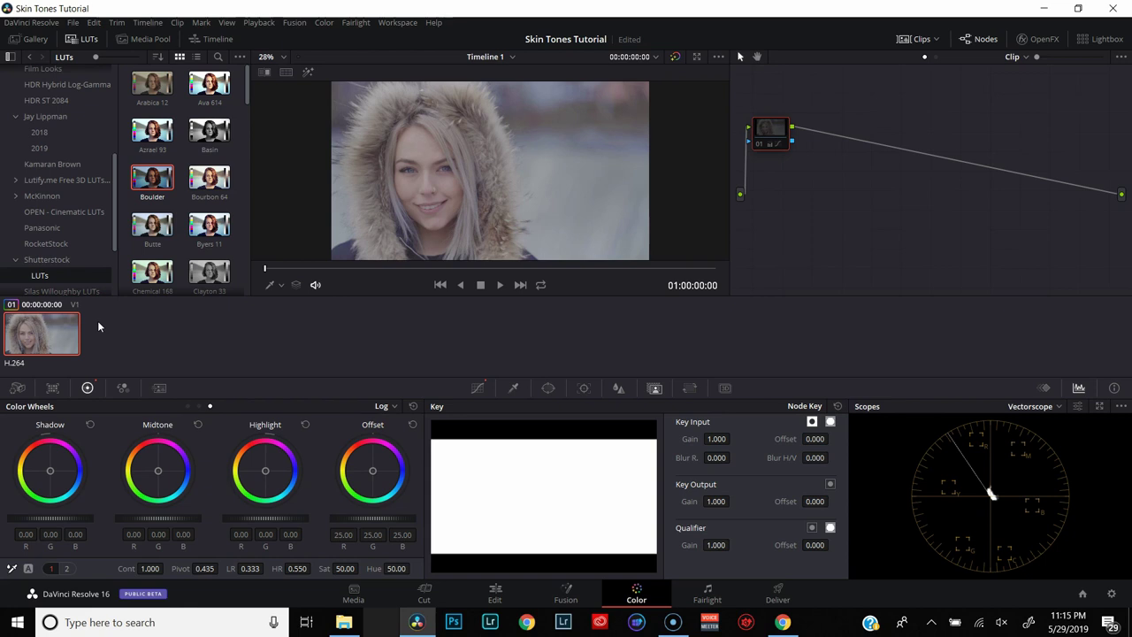
Drop the Boulder LUT onto node 01 for richer contrast and warmer skin tones
{"action": "left_click_drag", "start_coordinate": [157, 196], "coordinate": [769, 133]}
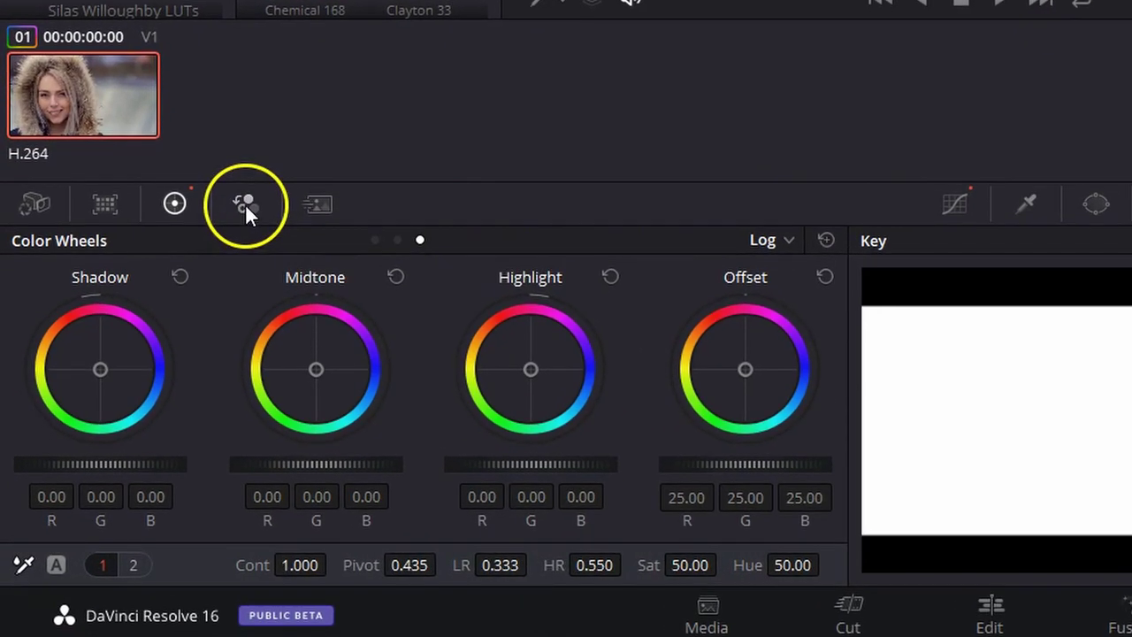
Raise node 01's RGB Mixer red, green and blue gains to 2.00, then add serial node 02
{"action": "left_click", "coordinate": [245, 204]}
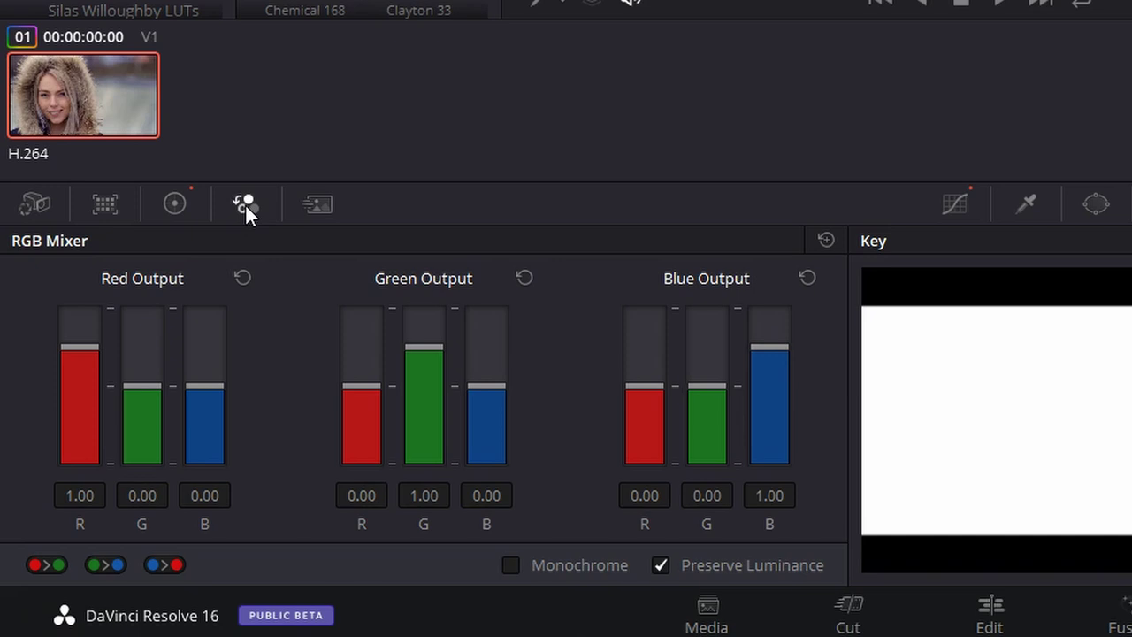
{"action": "left_click", "coordinate": [82, 361]}
{"action": "left_click_drag", "start_coordinate": [83, 360], "coordinate": [83, 247]}
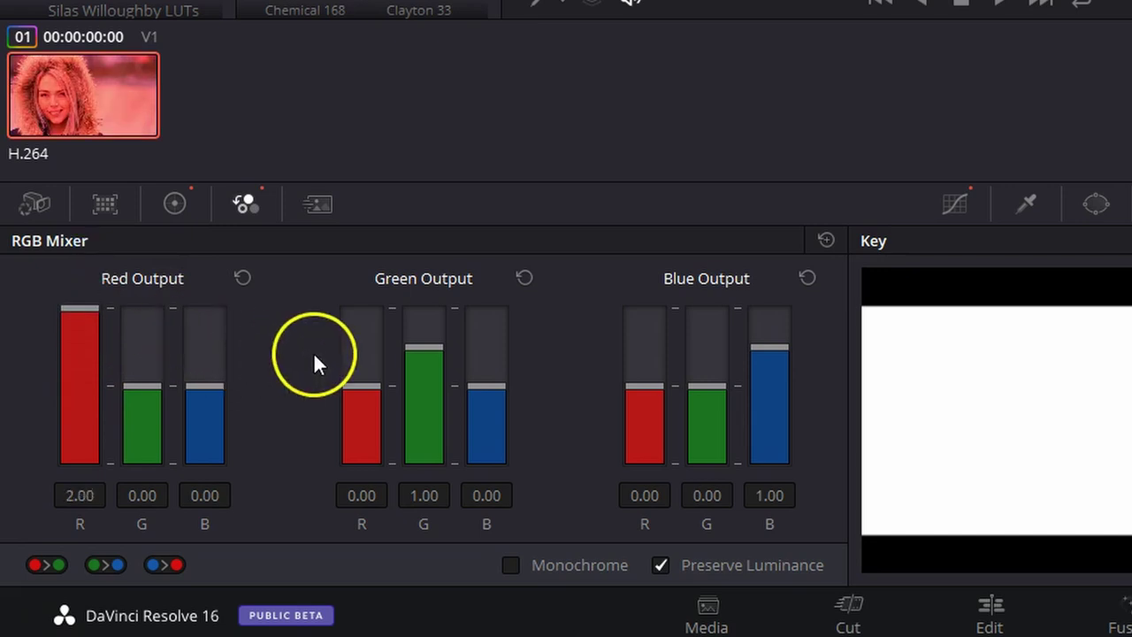
{"action": "left_click_drag", "start_coordinate": [424, 346], "coordinate": [475, 202]}
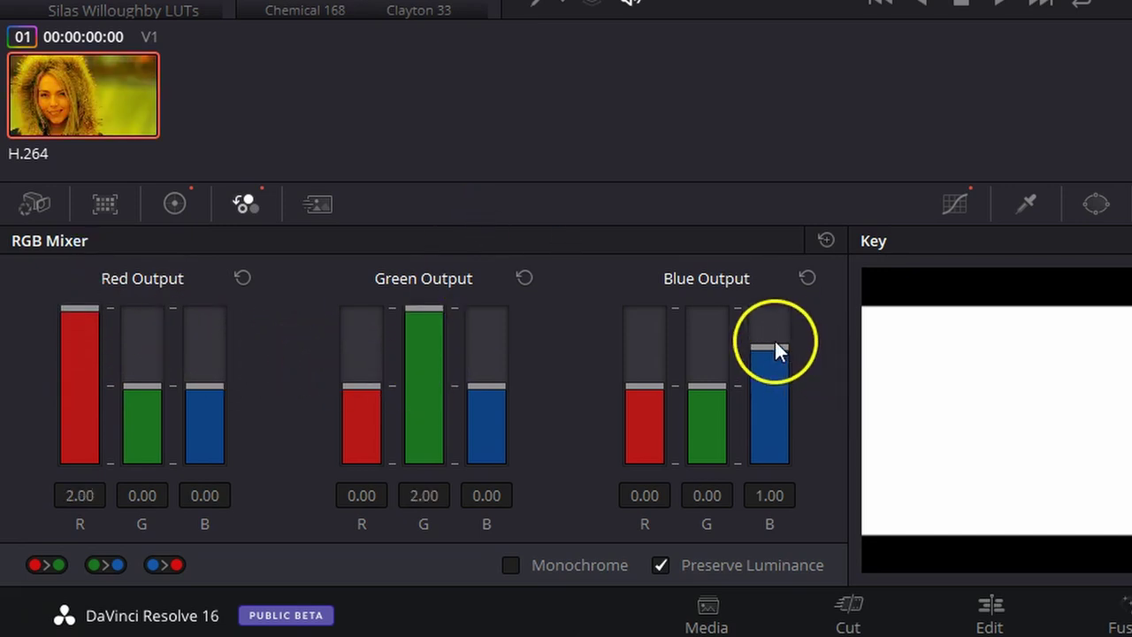
{"action": "left_click_drag", "start_coordinate": [775, 339], "coordinate": [770, 246]}
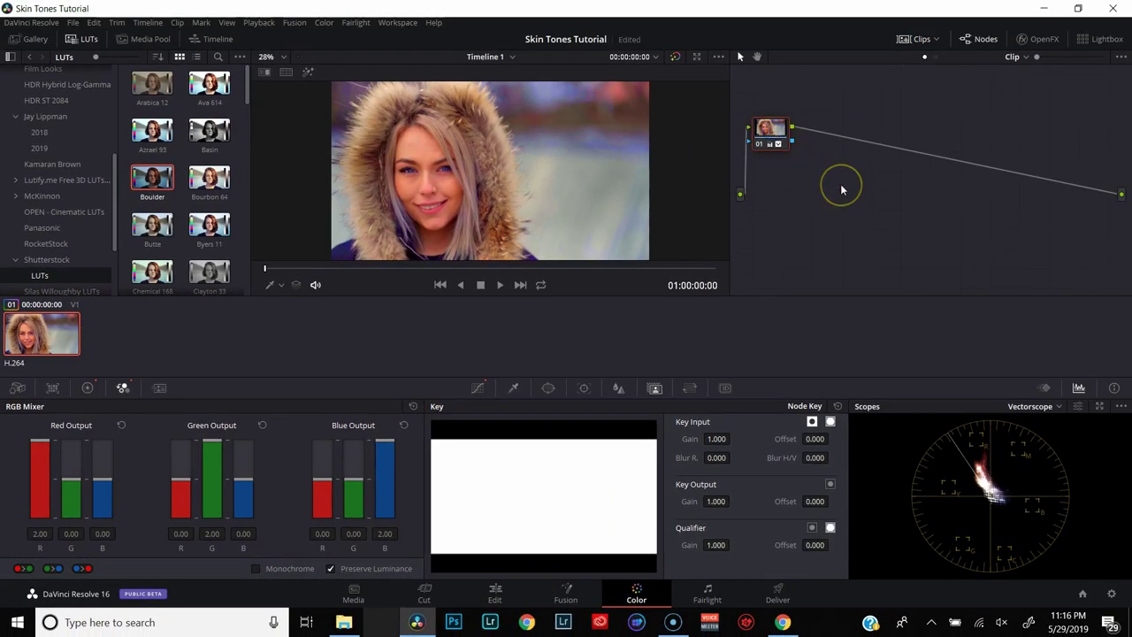
{"action": "key", "text": "alt+s"}
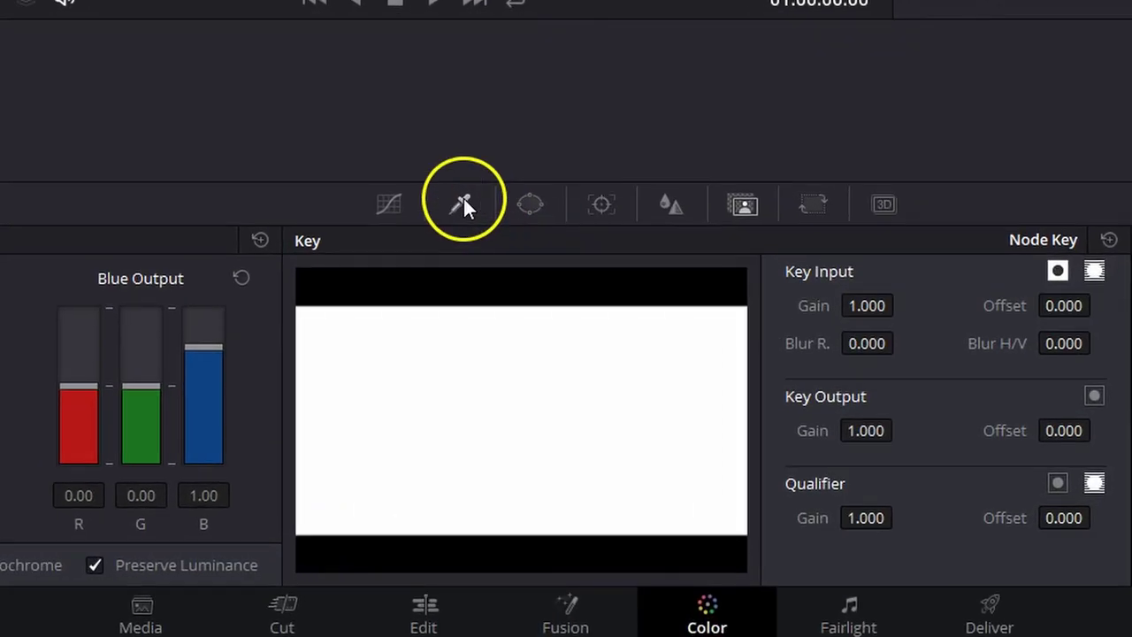
Qualify node 02 by sampling the woman's cheek skin with the eyedropper
{"action": "left_click", "coordinate": [463, 204]}
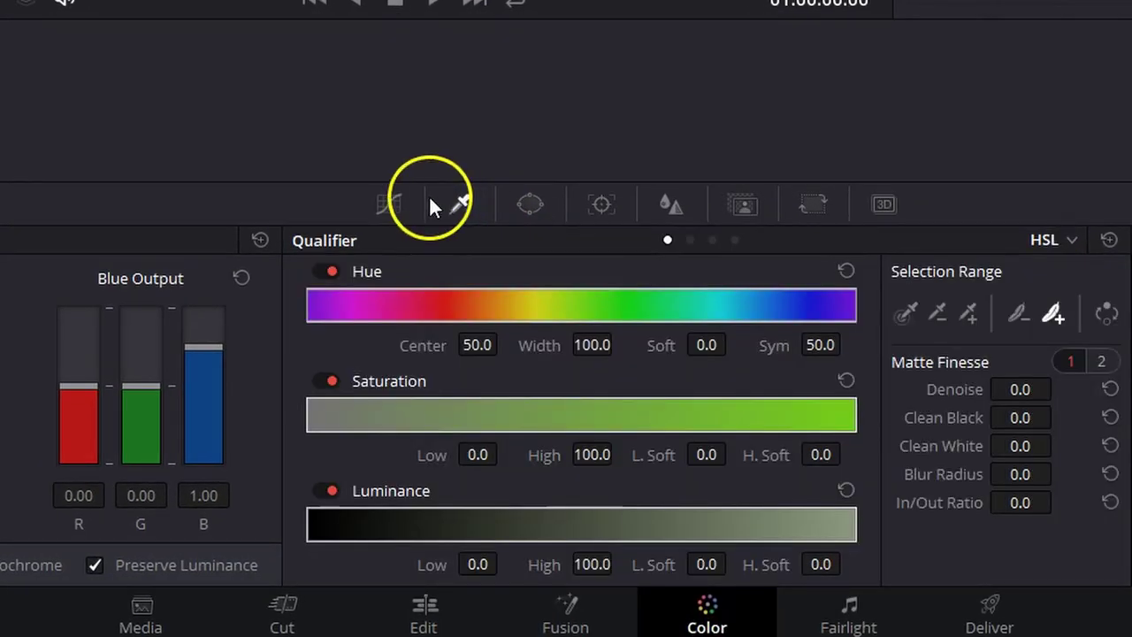
{"action": "left_click", "coordinate": [904, 315]}
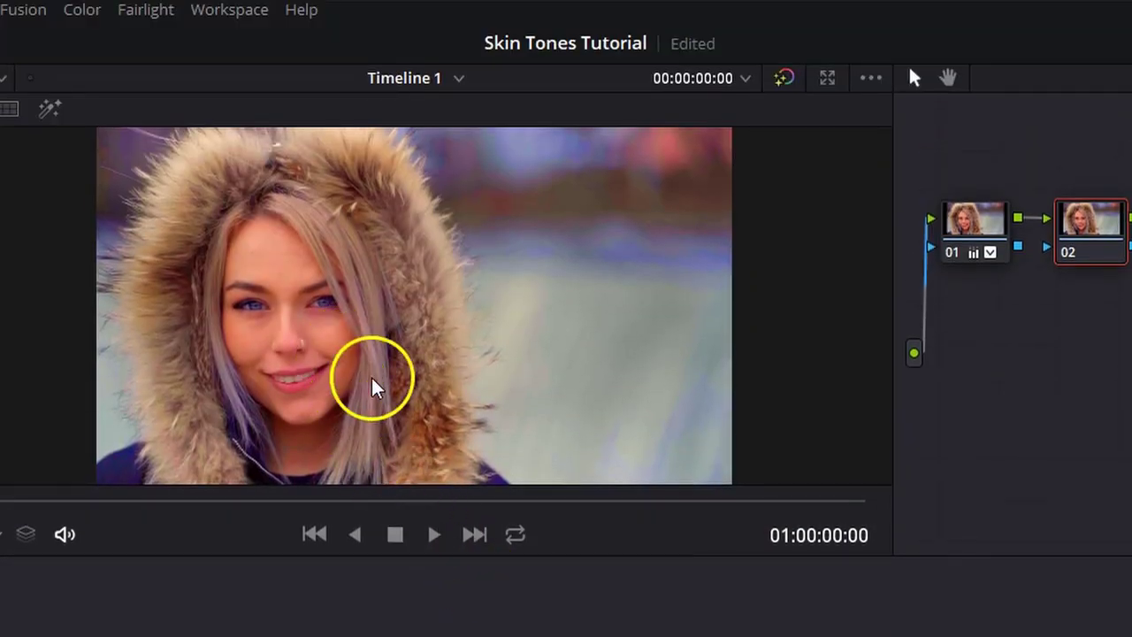
{"action": "left_click", "coordinate": [330, 341]}
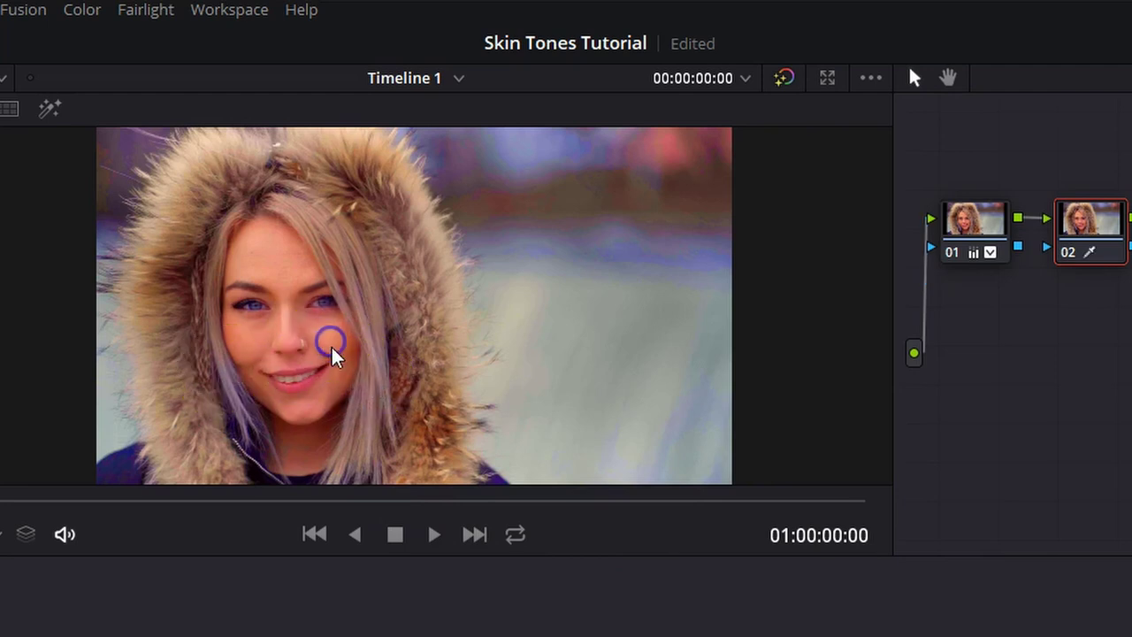
Preview the skin key against grey and add the forehead skin to it
{"action": "left_click", "coordinate": [49, 111]}
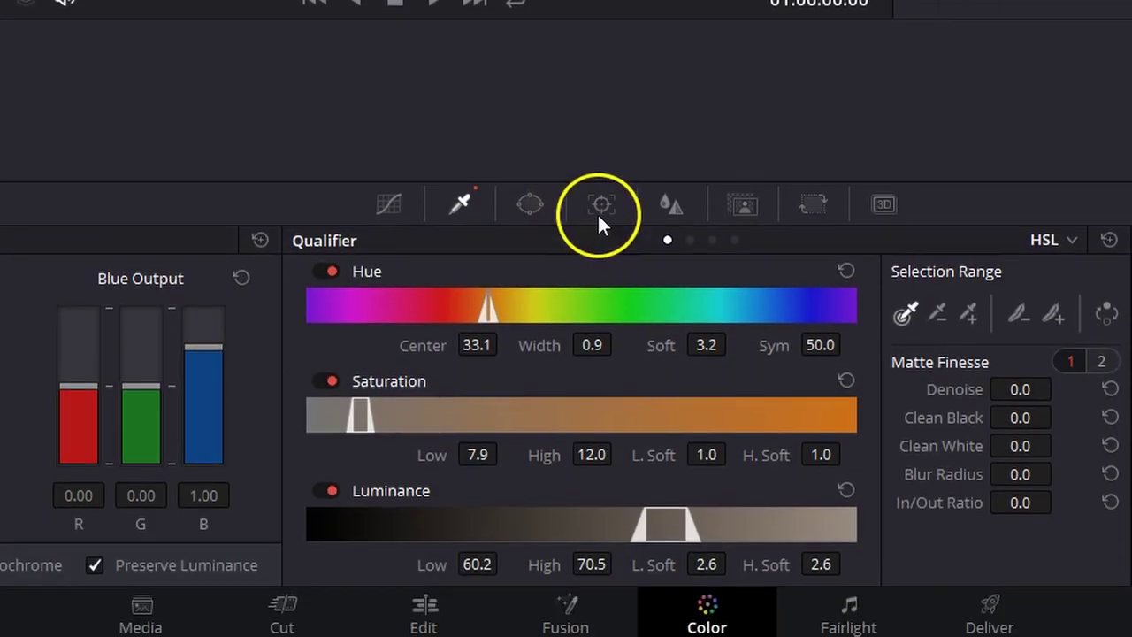
{"action": "left_click", "coordinate": [1052, 311]}
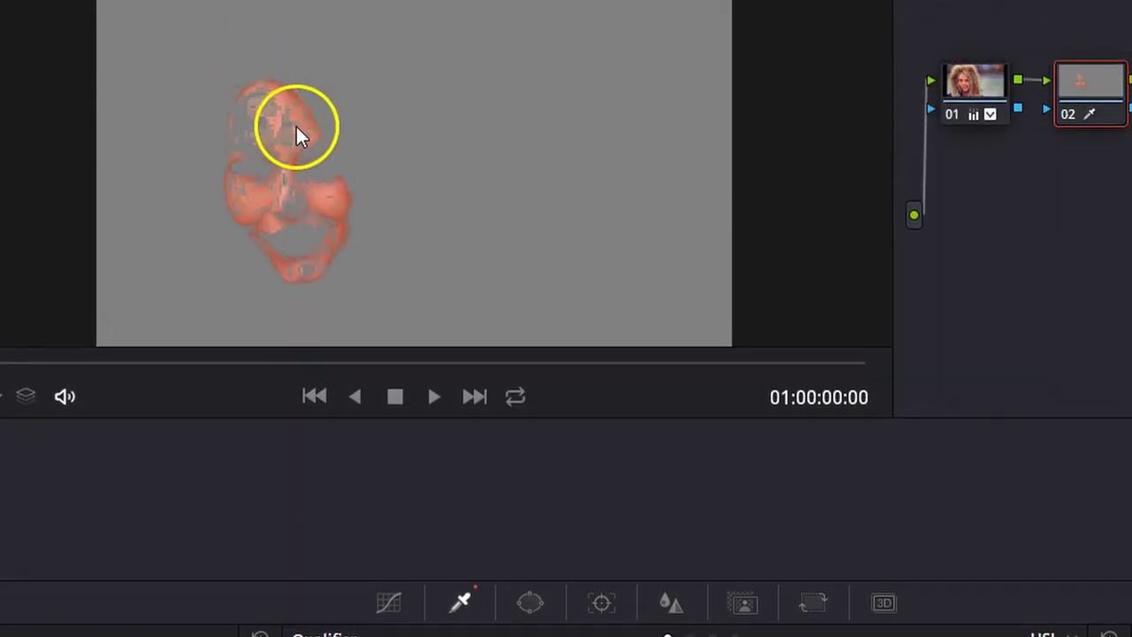
{"action": "left_click", "coordinate": [284, 115]}
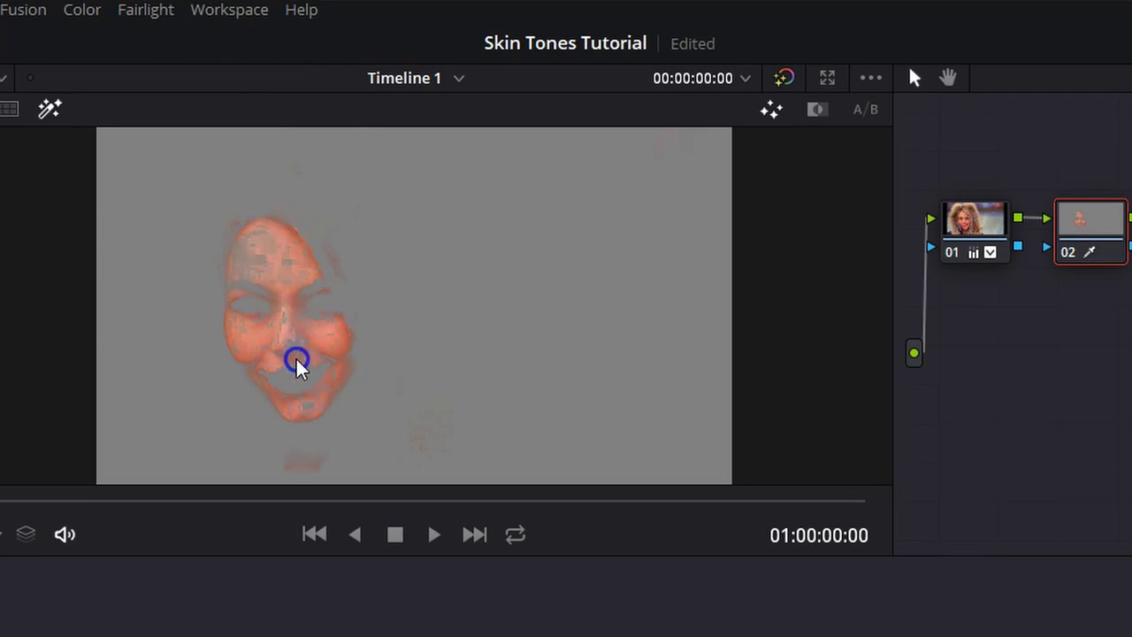
Widen the skin key across the face and raise Matte Finesse denoise to 33.6
{"action": "left_click_drag", "start_coordinate": [254, 410], "coordinate": [298, 464]}
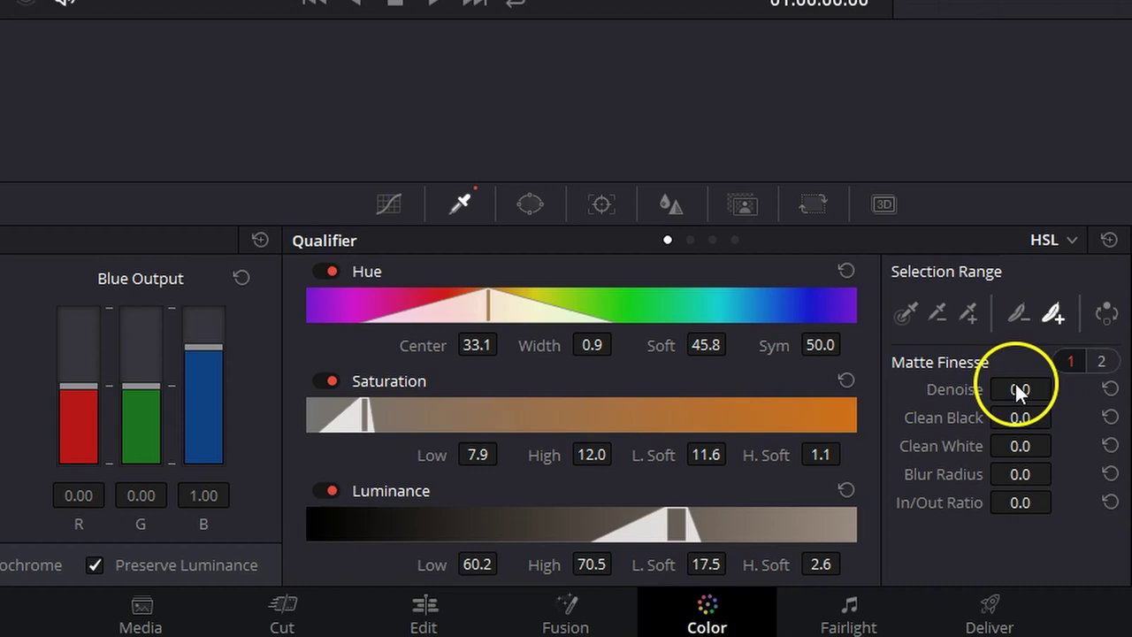
{"action": "left_click_drag", "start_coordinate": [1015, 390], "coordinate": [1072, 386]}
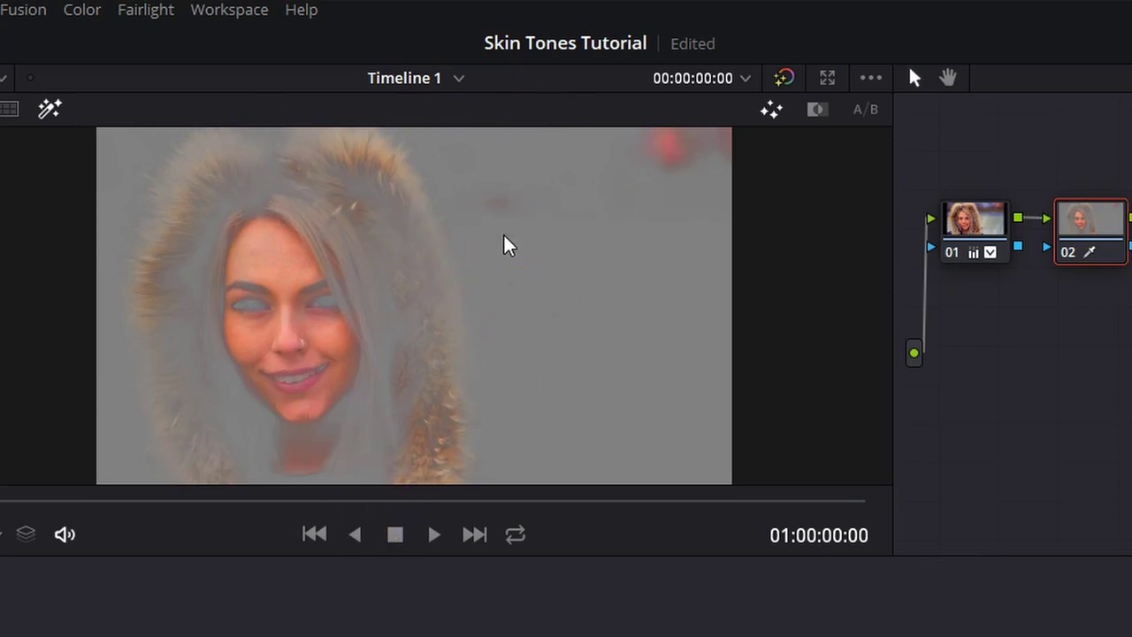
{"action": "left_click", "coordinate": [354, 242]}
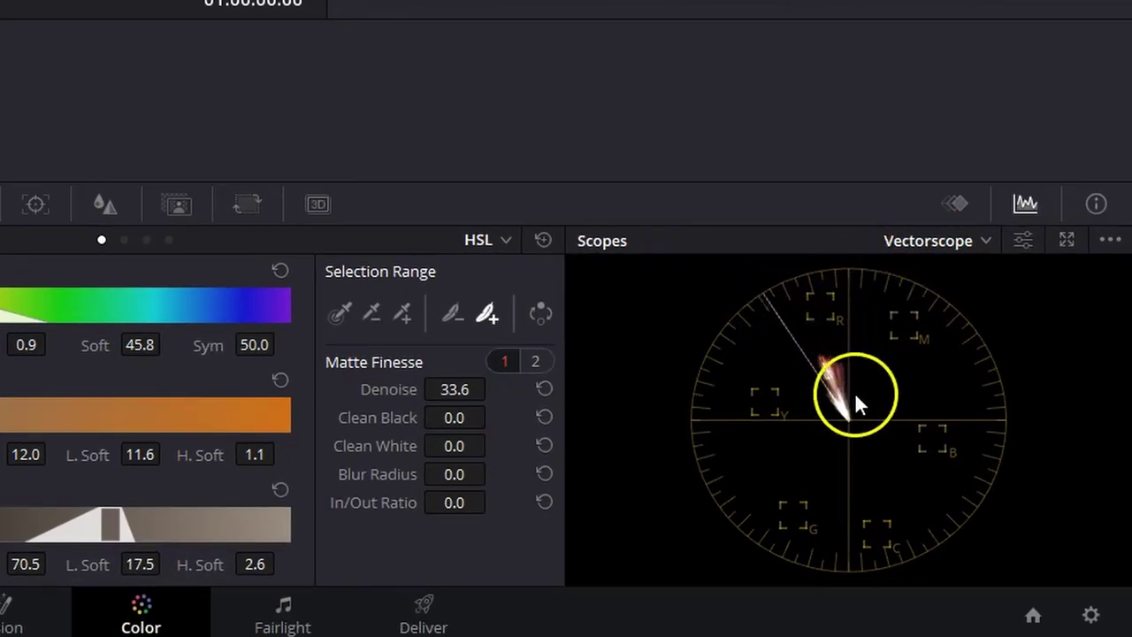
{"action": "left_click", "coordinate": [1019, 239]}
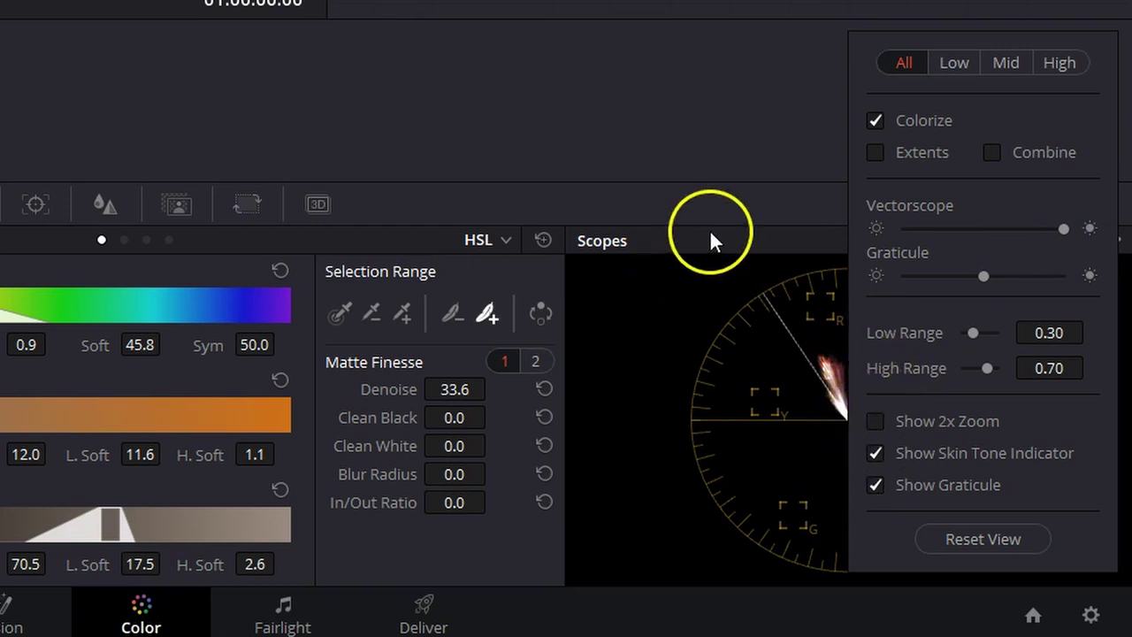
{"action": "left_click", "coordinate": [560, 36]}
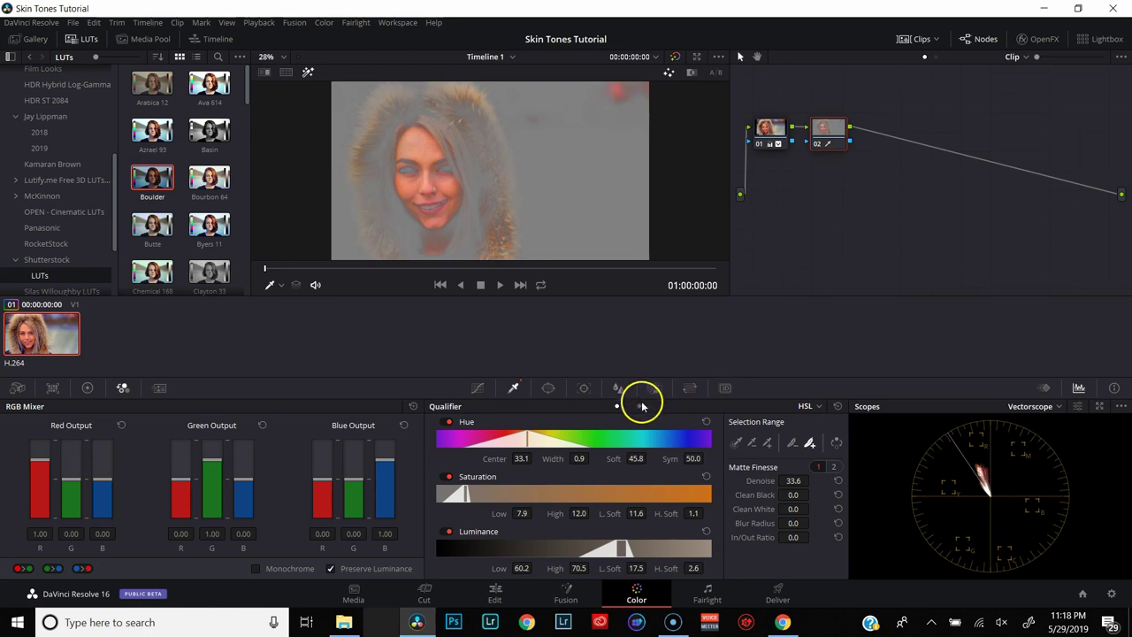
Add a circle window to node 02, shaped as a tall oval tilted -6.22 over the face
{"action": "left_click", "coordinate": [549, 391]}
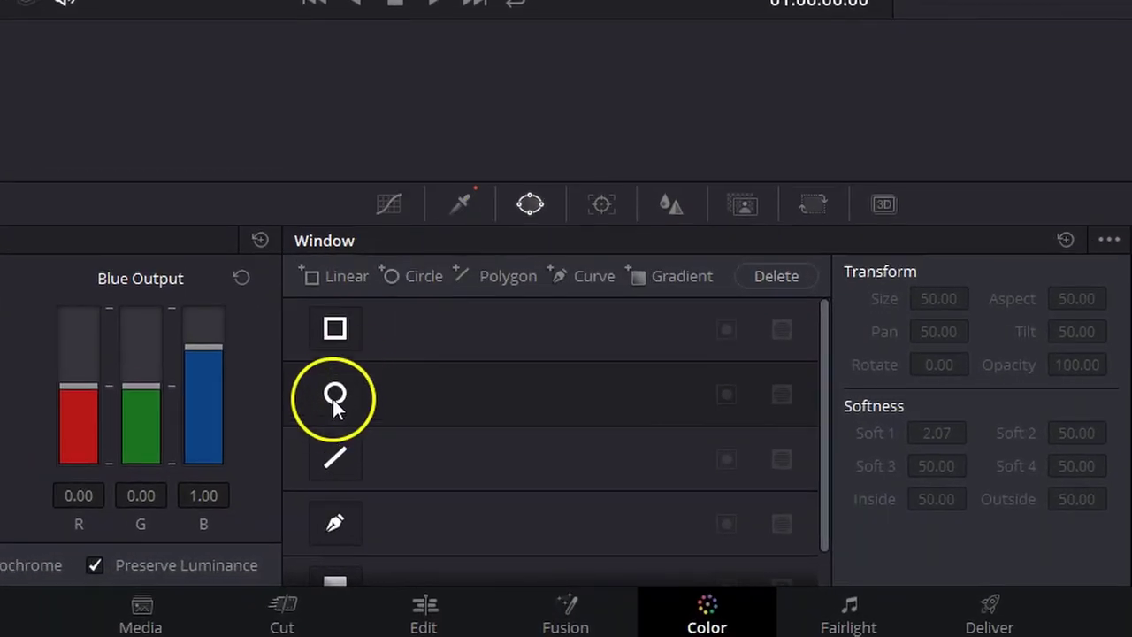
{"action": "left_click", "coordinate": [333, 398]}
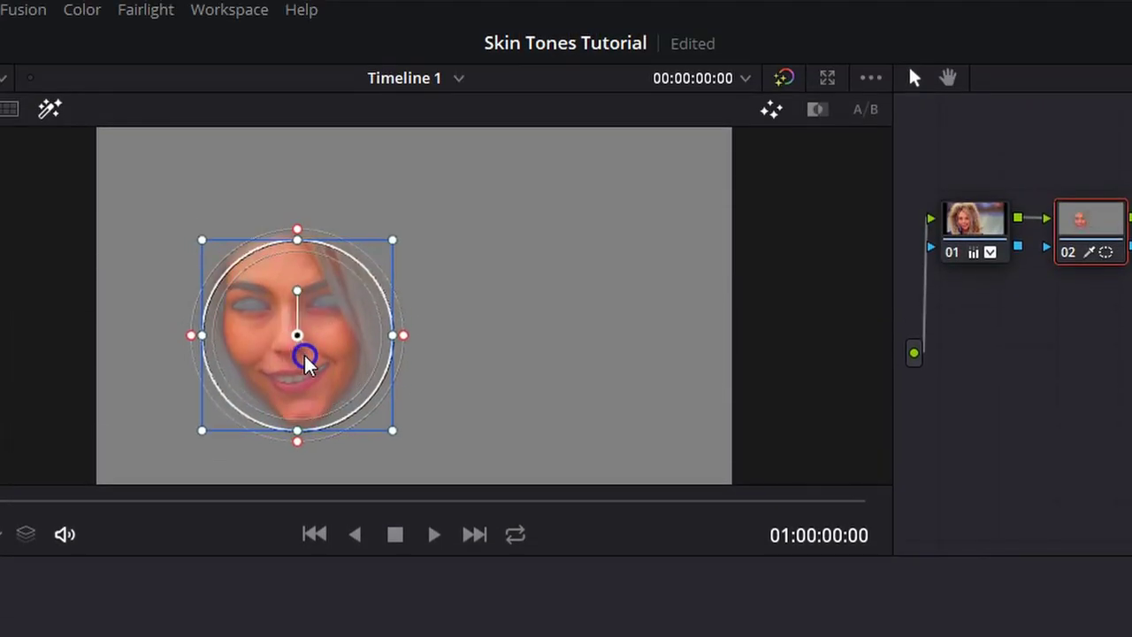
{"action": "left_click_drag", "start_coordinate": [303, 353], "coordinate": [303, 360]}
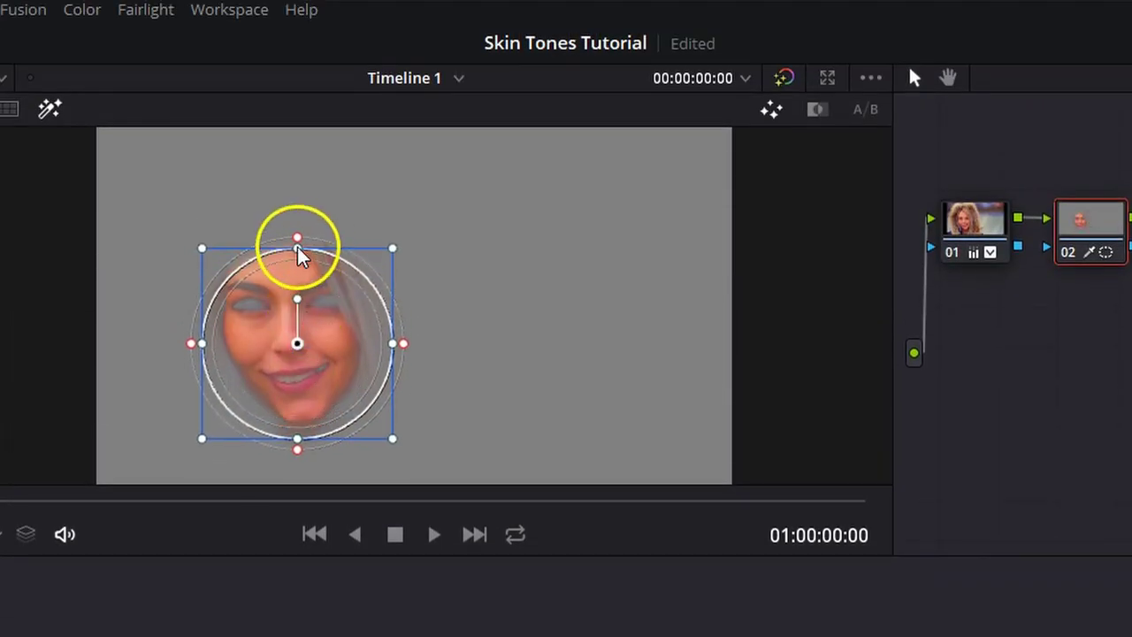
{"action": "left_click_drag", "start_coordinate": [298, 247], "coordinate": [285, 210]}
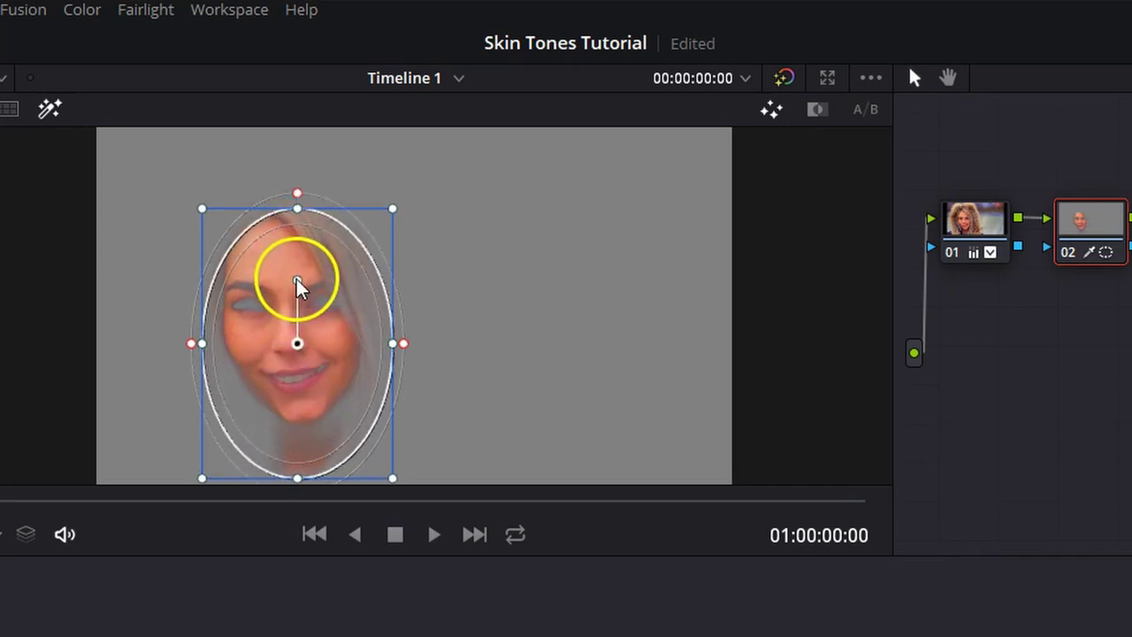
{"action": "left_click_drag", "start_coordinate": [297, 279], "coordinate": [309, 309]}
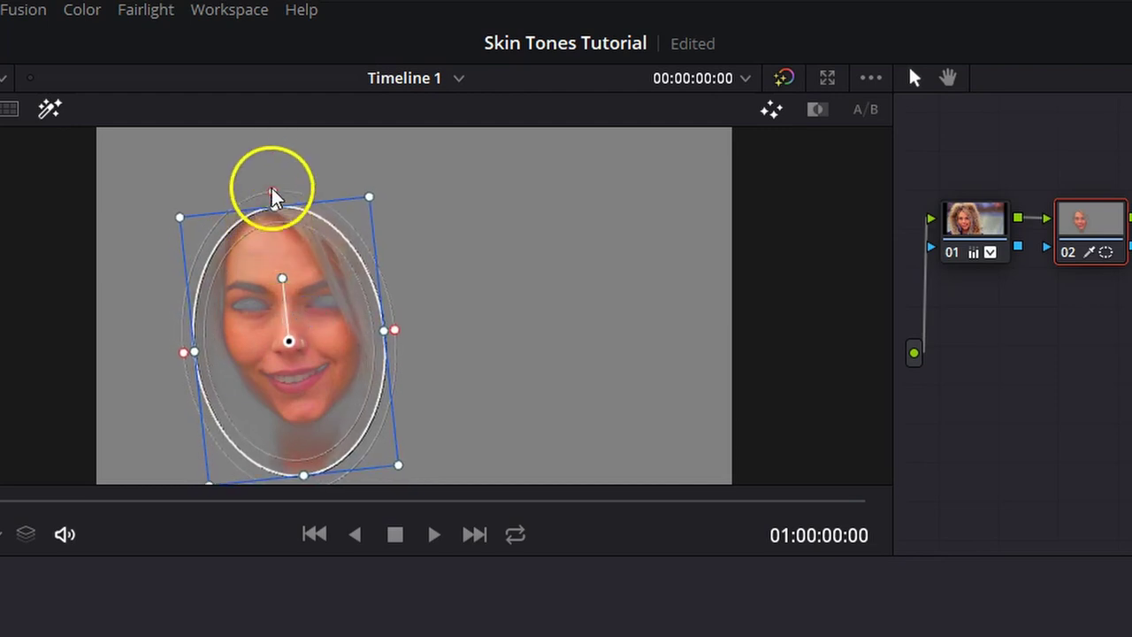
{"action": "left_click_drag", "start_coordinate": [271, 207], "coordinate": [264, 192]}
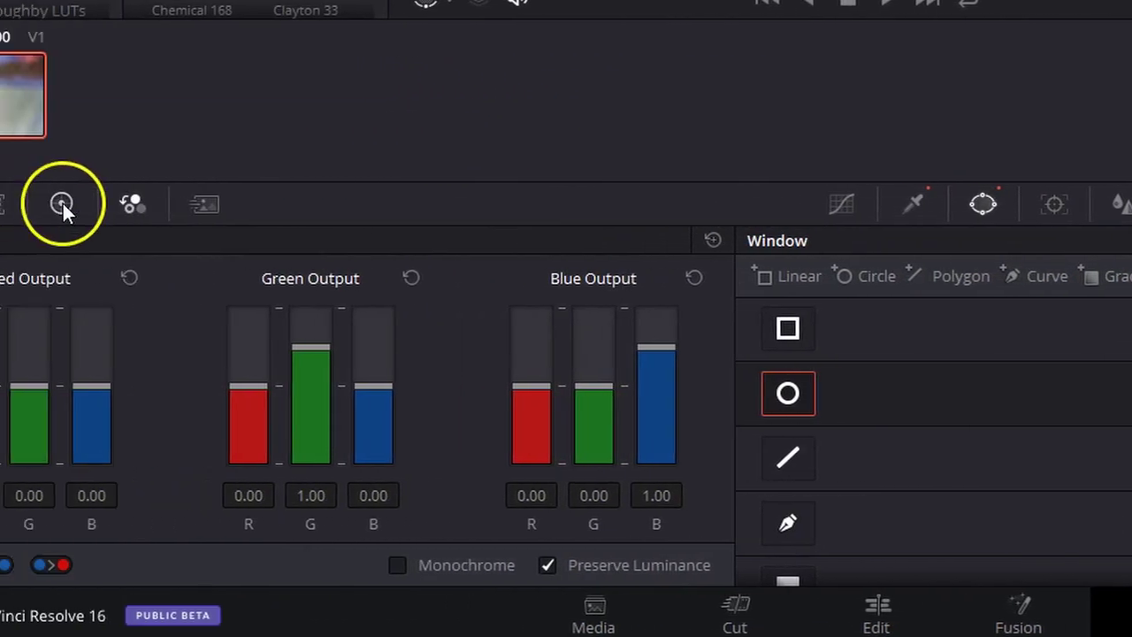
Shift node 02's colour wheel offset away from blue
{"action": "left_click", "coordinate": [85, 202]}
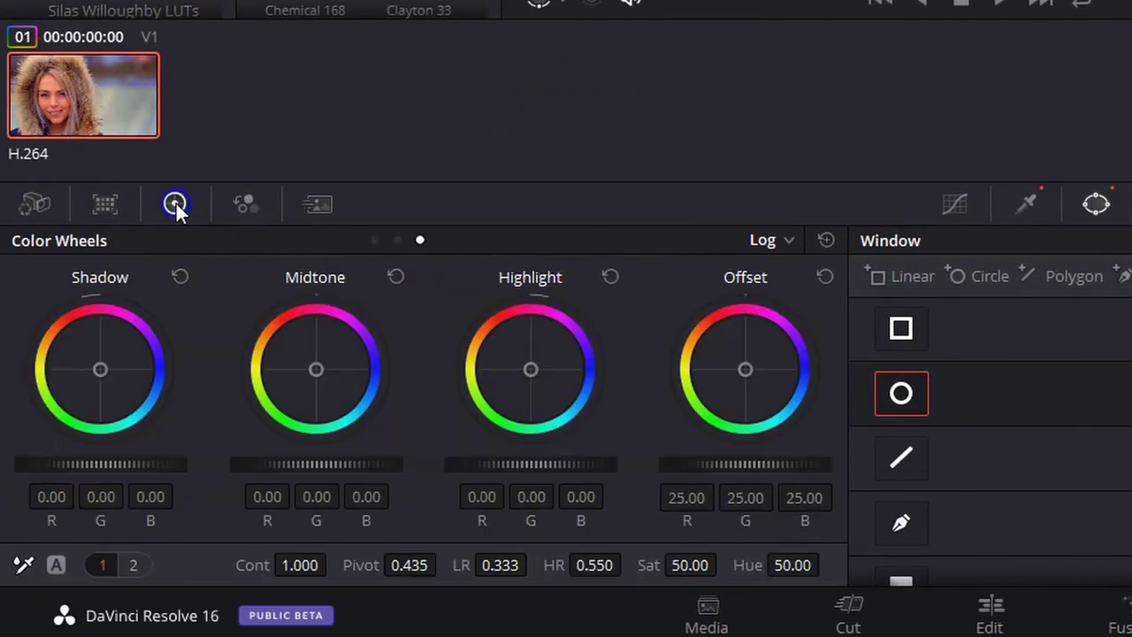
{"action": "left_click", "coordinate": [767, 244]}
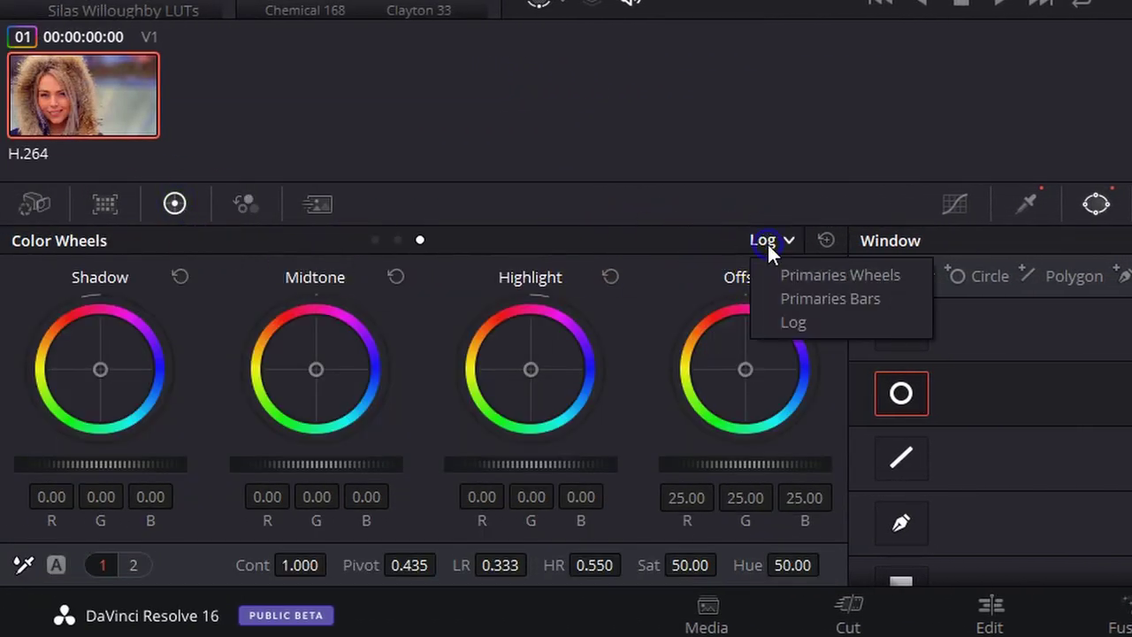
{"action": "left_click", "coordinate": [741, 369]}
{"action": "left_click_drag", "start_coordinate": [742, 370], "coordinate": [696, 410]}
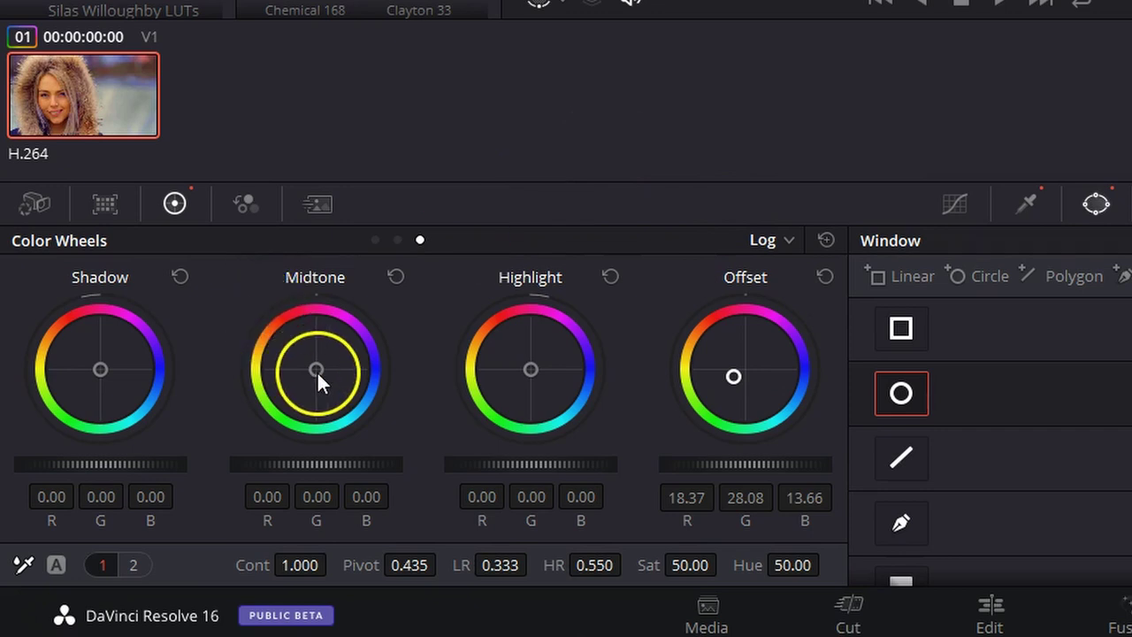
Warm the midtones and shadows slightly and set highlights to about -0.07/0.01/0.09
{"action": "left_click_drag", "start_coordinate": [317, 371], "coordinate": [176, 205]}
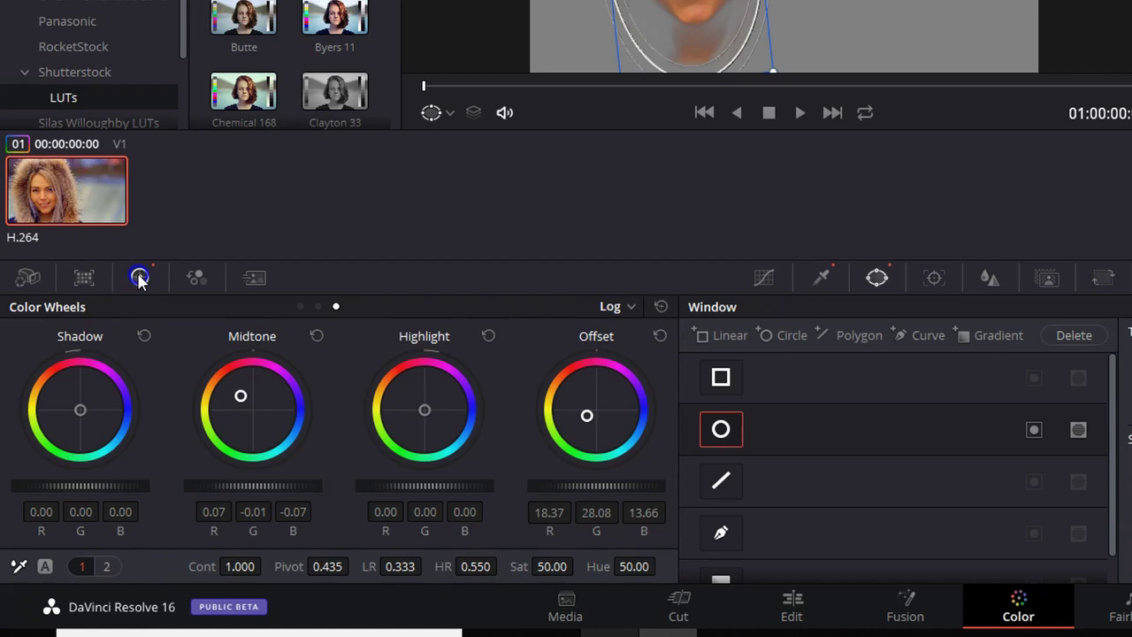
{"action": "left_click_drag", "start_coordinate": [139, 280], "coordinate": [139, 279]}
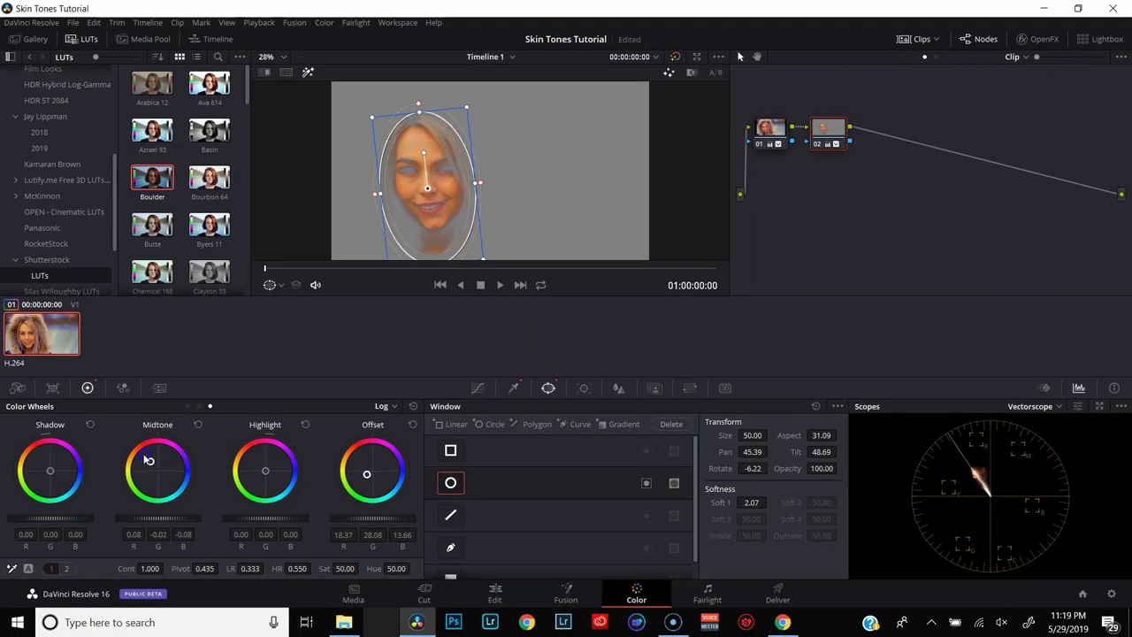
{"action": "left_click_drag", "start_coordinate": [143, 455], "coordinate": [53, 368]}
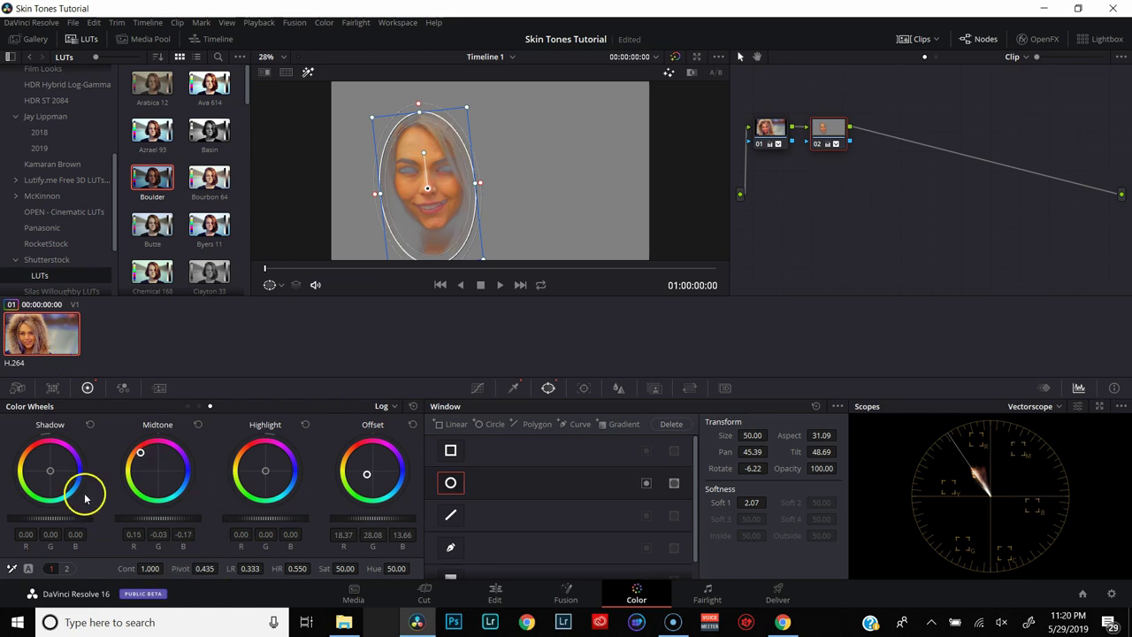
{"action": "left_click_drag", "start_coordinate": [50, 474], "coordinate": [48, 472]}
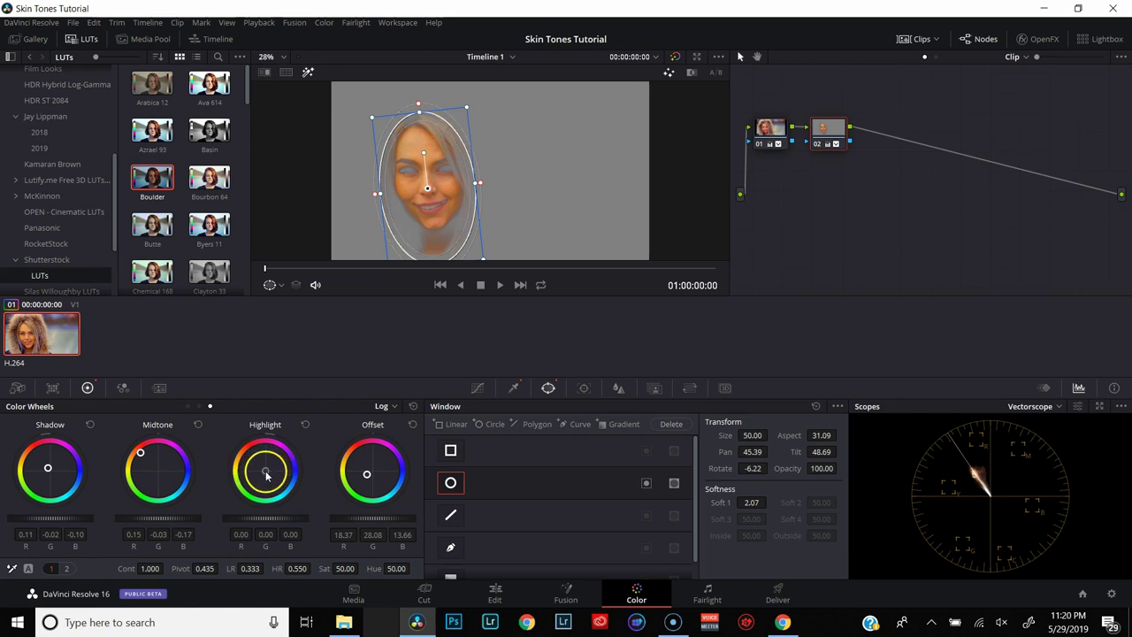
{"action": "left_click", "coordinate": [266, 475]}
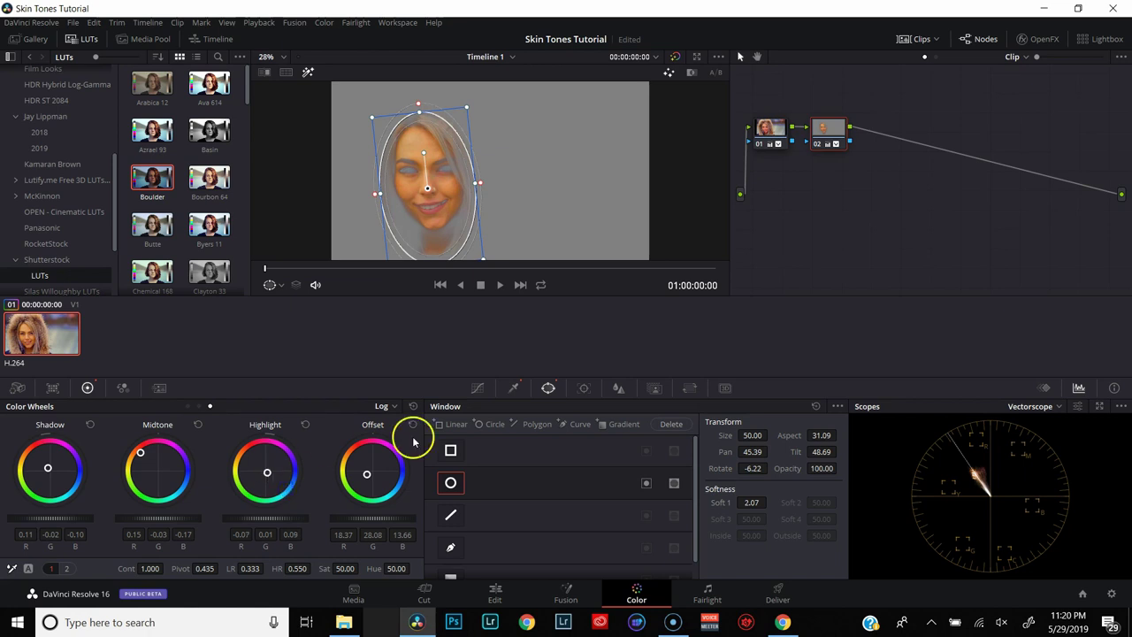
Disable the circle window, restore the full-colour view, and set low range to 0.262
{"action": "left_click", "coordinate": [450, 482]}
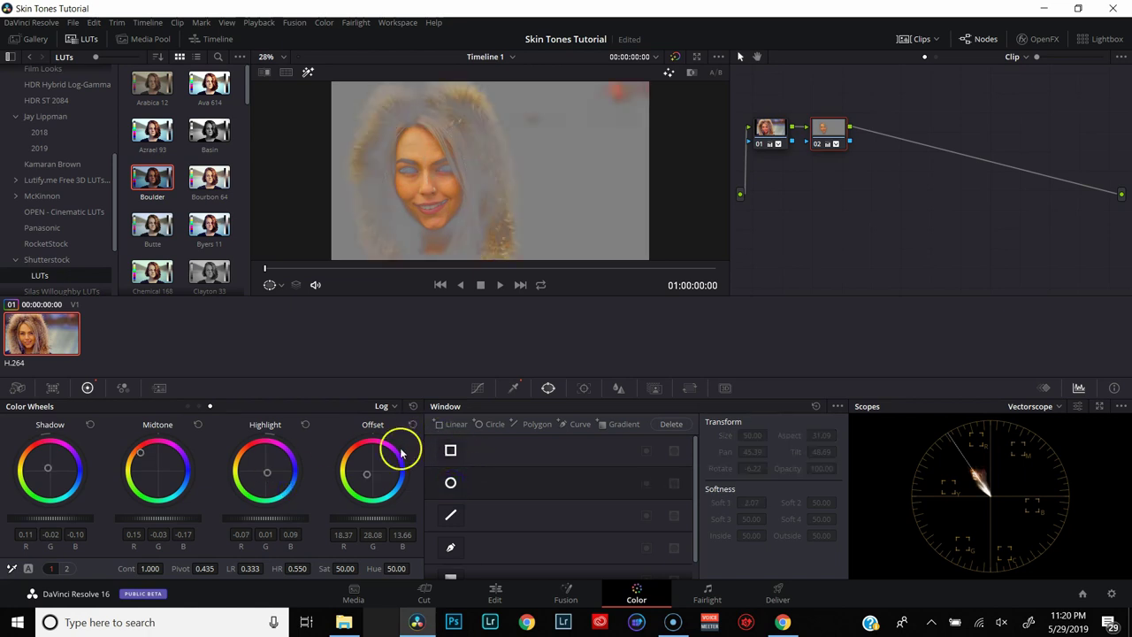
{"action": "left_click", "coordinate": [308, 75]}
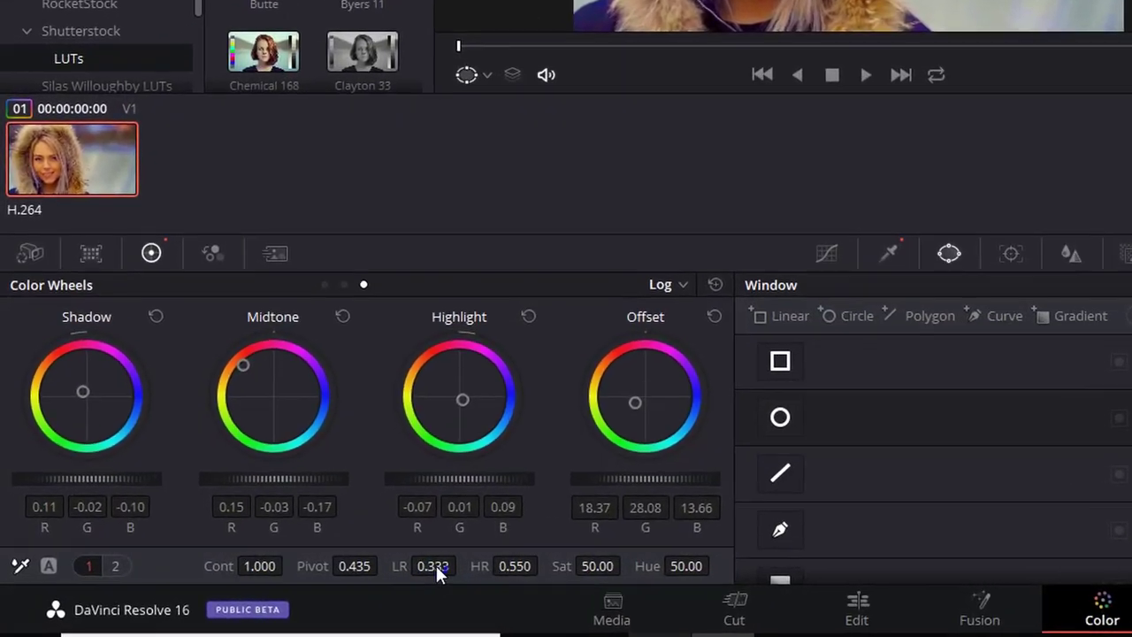
{"action": "left_click_drag", "start_coordinate": [253, 573], "coordinate": [238, 570]}
{"action": "left_click_drag", "start_coordinate": [478, 566], "coordinate": [114, 555]}
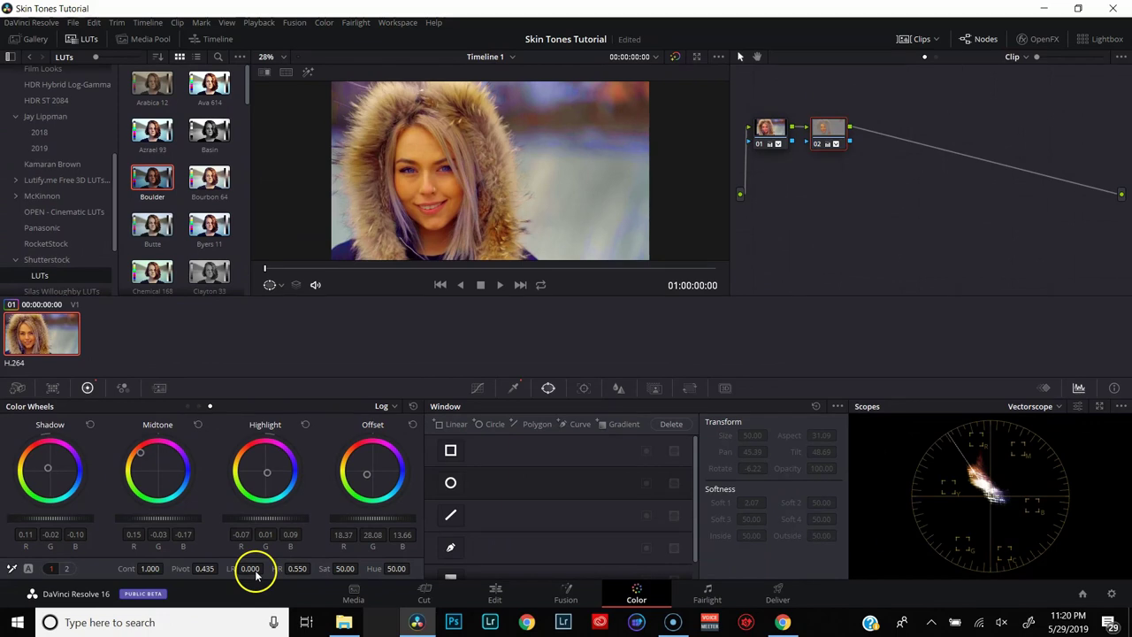
{"action": "double_click", "coordinate": [248, 573]}
{"action": "left_click_drag", "start_coordinate": [259, 575], "coordinate": [278, 584]}
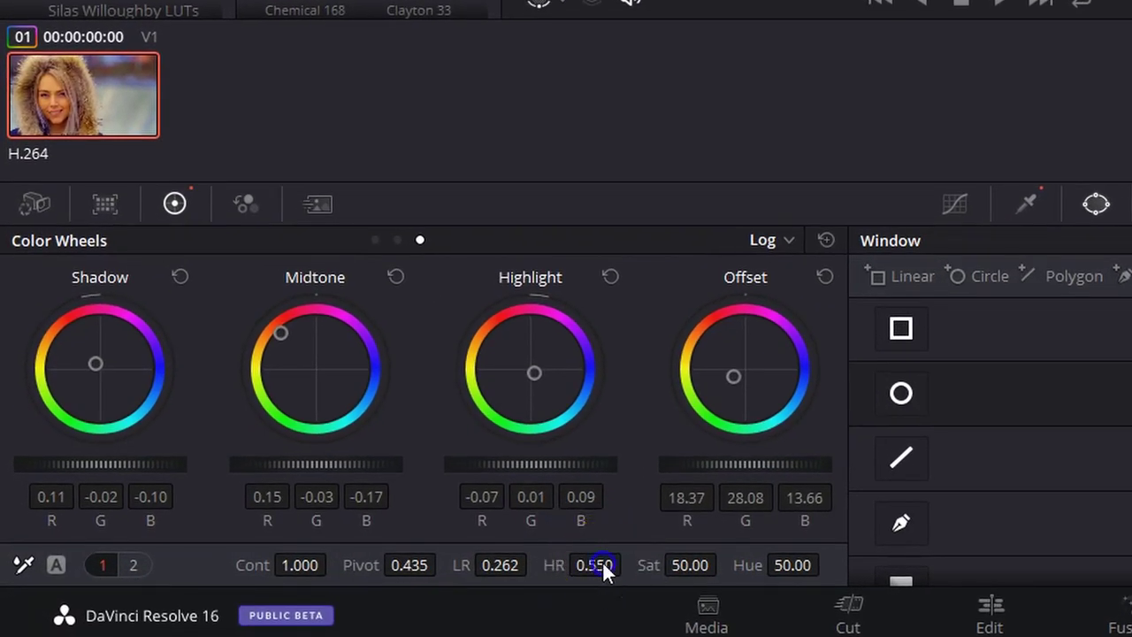
Lower node 02's high range from 0.550 to 0.358, keeping low range at 0.262
{"action": "left_click_drag", "start_coordinate": [598, 562], "coordinate": [69, 522]}
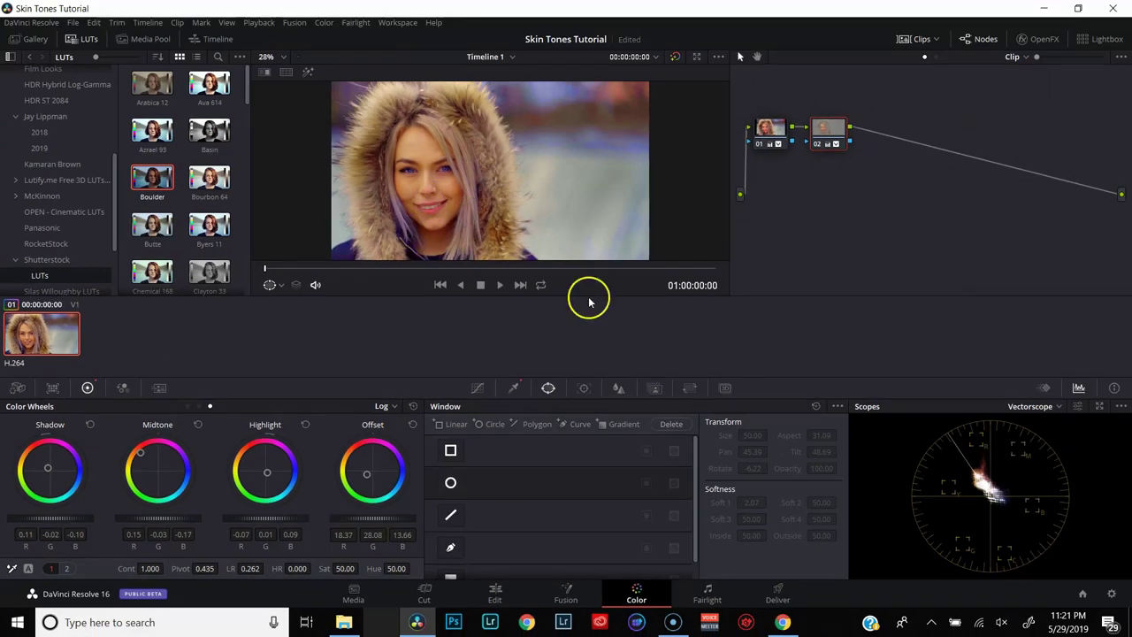
{"action": "double_click", "coordinate": [292, 569]}
{"action": "left_click_drag", "start_coordinate": [303, 569], "coordinate": [330, 579]}
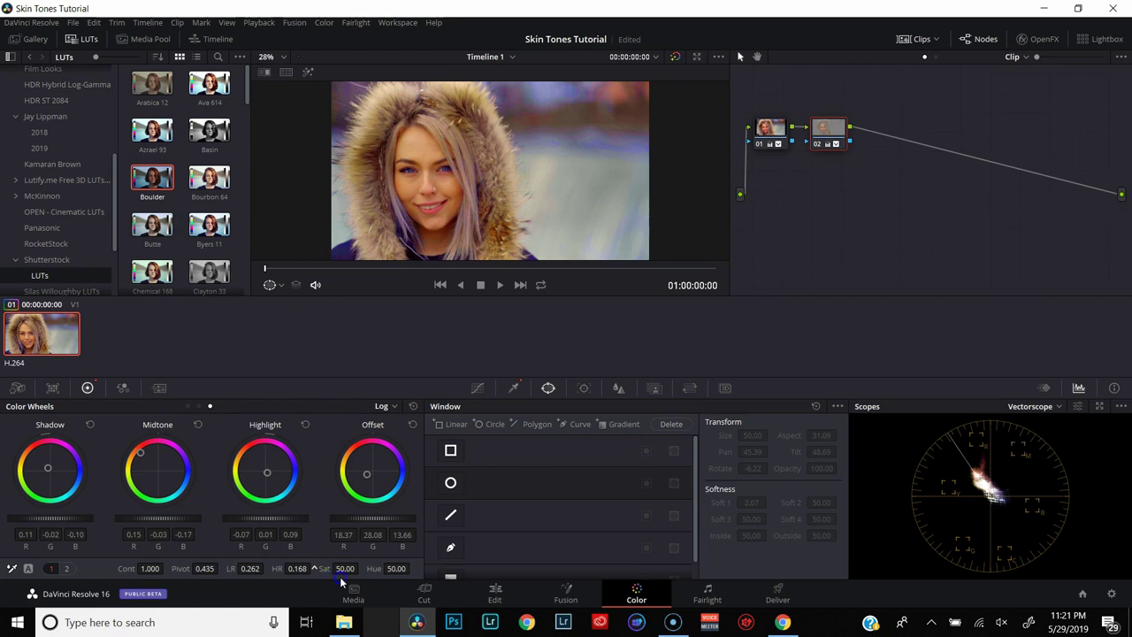
{"action": "left_click", "coordinate": [297, 571]}
{"action": "left_click_drag", "start_coordinate": [337, 575], "coordinate": [345, 579]}
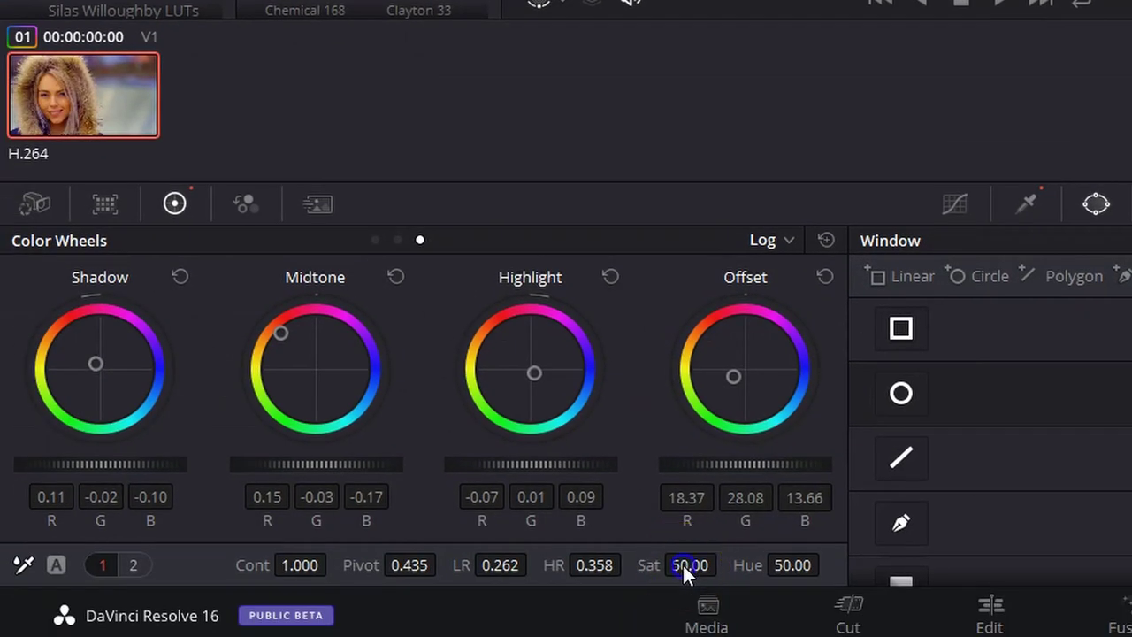
Set node 02's saturation to 100.00, then bring up node 01's RGB Mixer for adjustment
{"action": "left_click_drag", "start_coordinate": [683, 566], "coordinate": [1115, 591]}
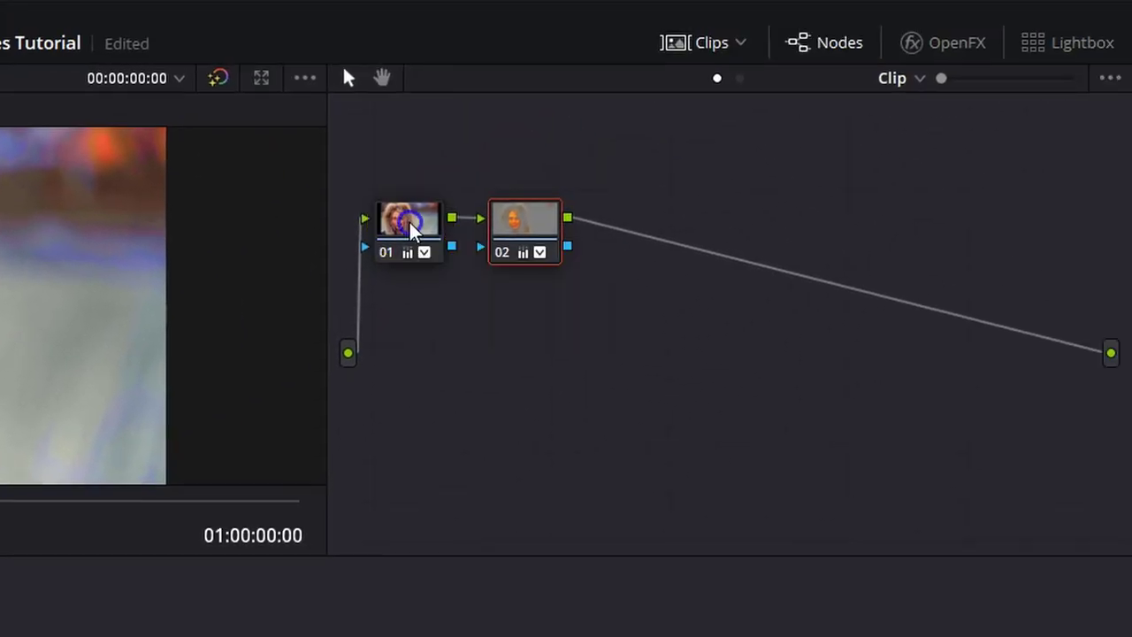
{"action": "left_click", "coordinate": [651, 110]}
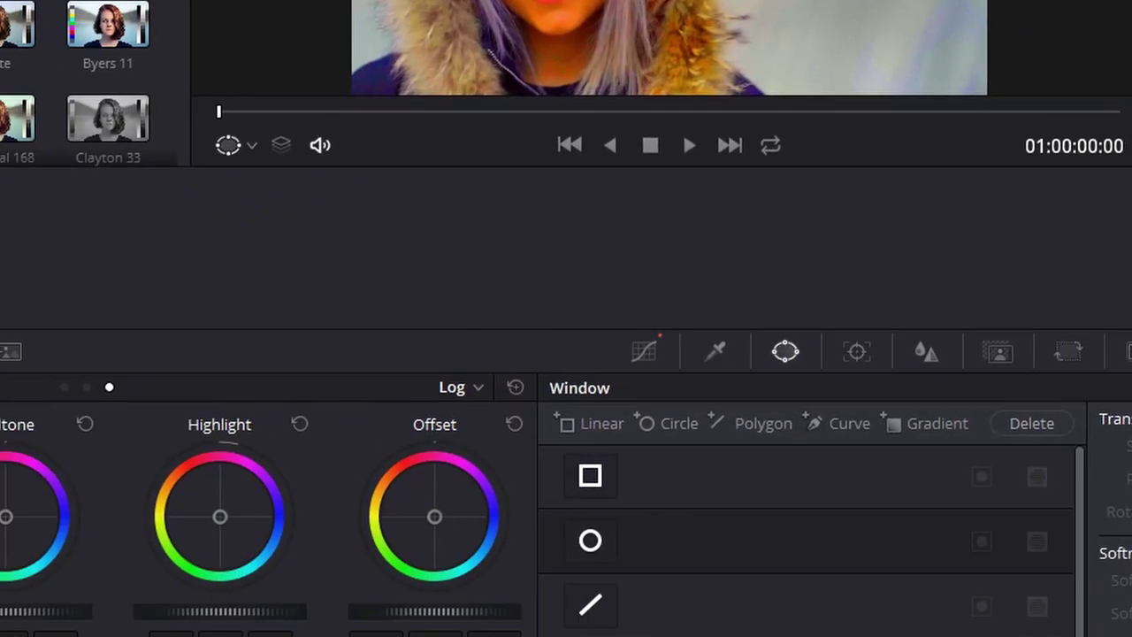
{"action": "left_click", "coordinate": [198, 225]}
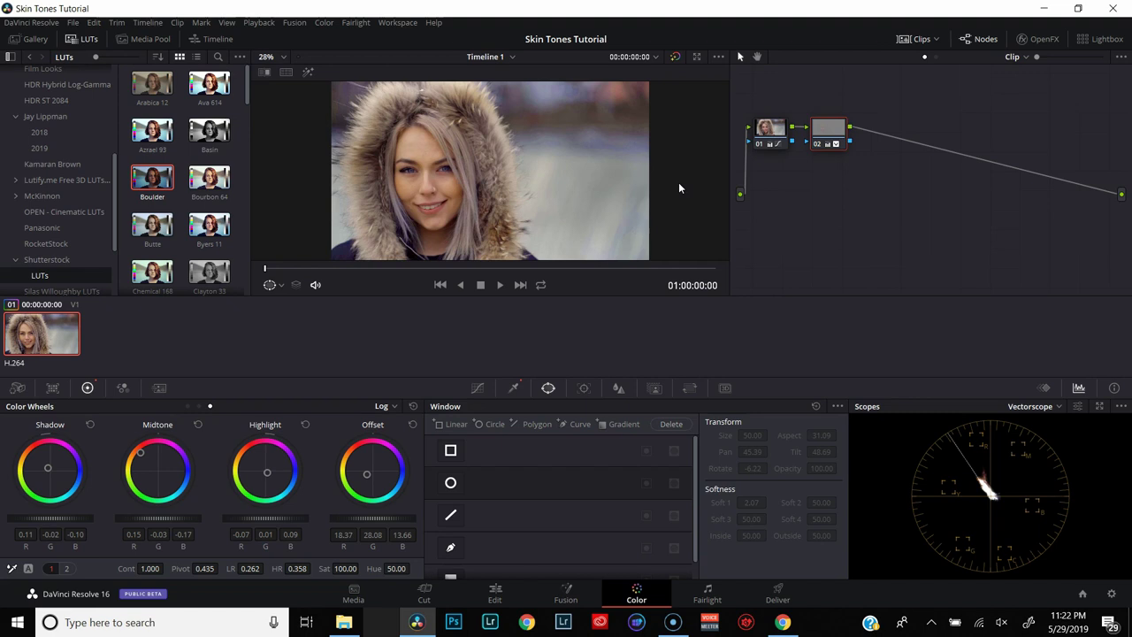
Add serial node 03 after the skin node and drop the Boulder LUT onto it
{"action": "left_click", "coordinate": [699, 173]}
{"action": "left_click", "coordinate": [696, 174]}
{"action": "key", "text": "alt+s"}
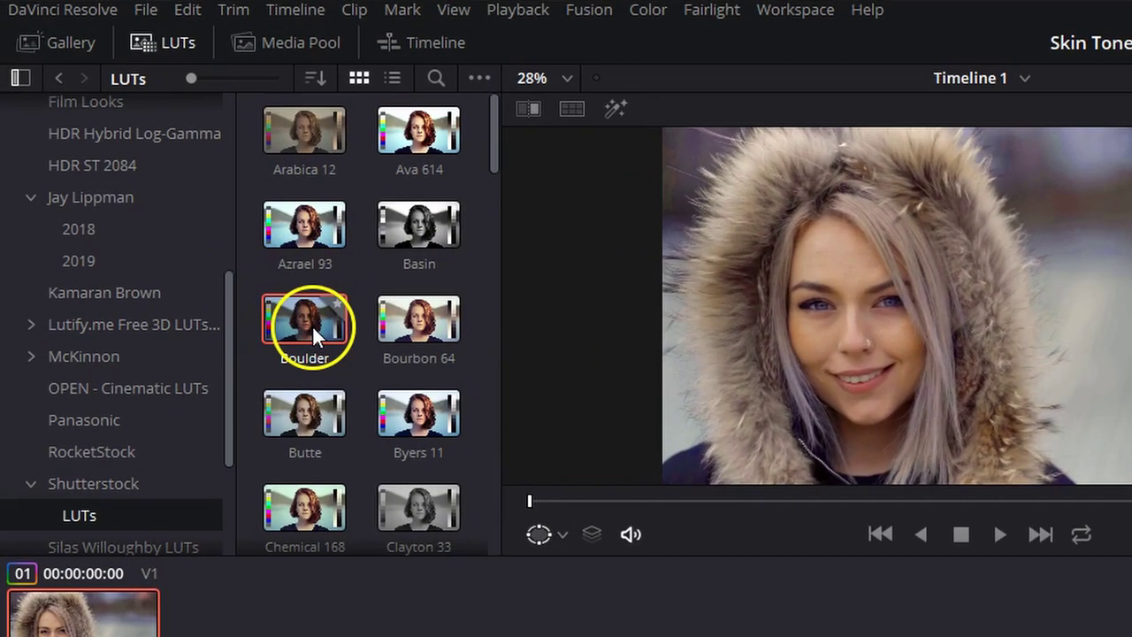
{"action": "left_click", "coordinate": [297, 324]}
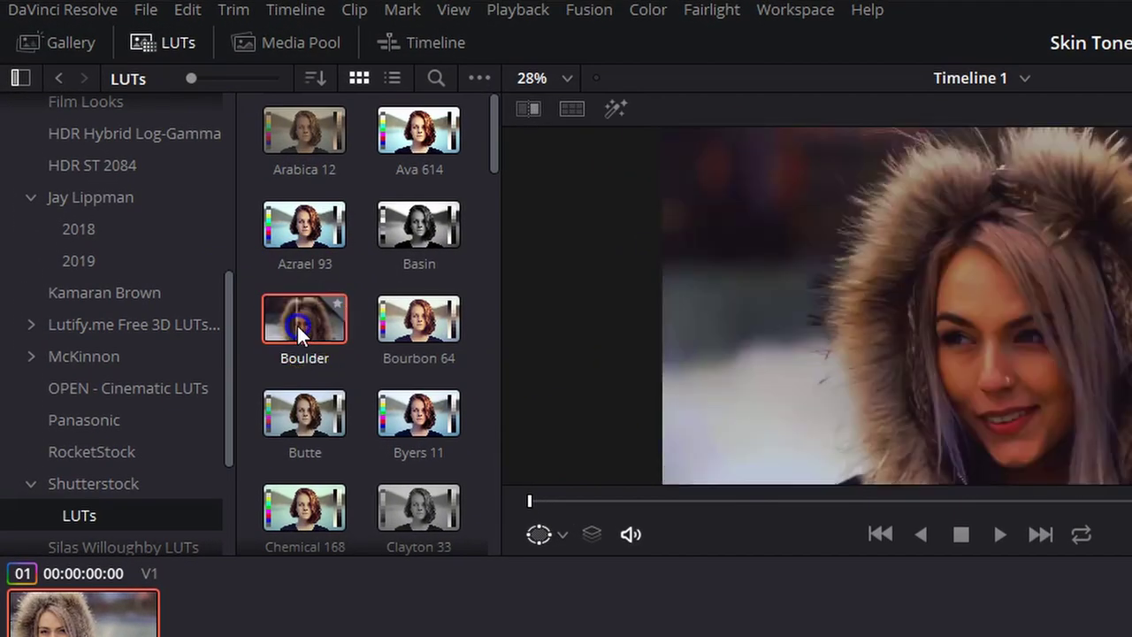
{"action": "left_click_drag", "start_coordinate": [297, 324], "coordinate": [1131, 254]}
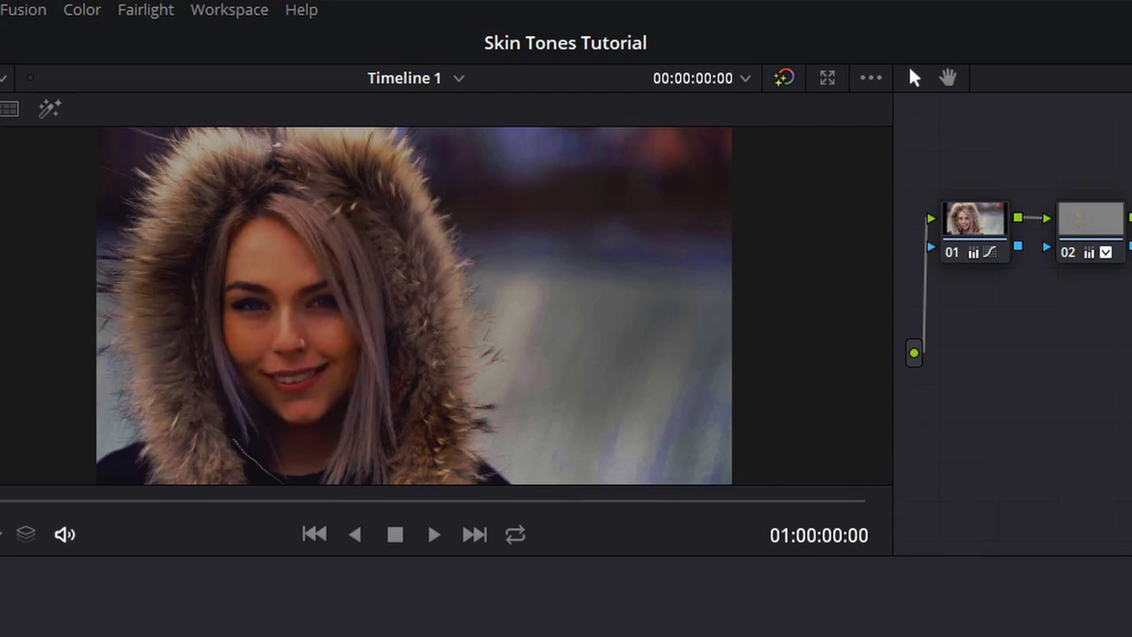
Add layer node 05 beneath Boulder node 03, joined to it through a new layer mixer
{"action": "key", "text": "alt+s"}
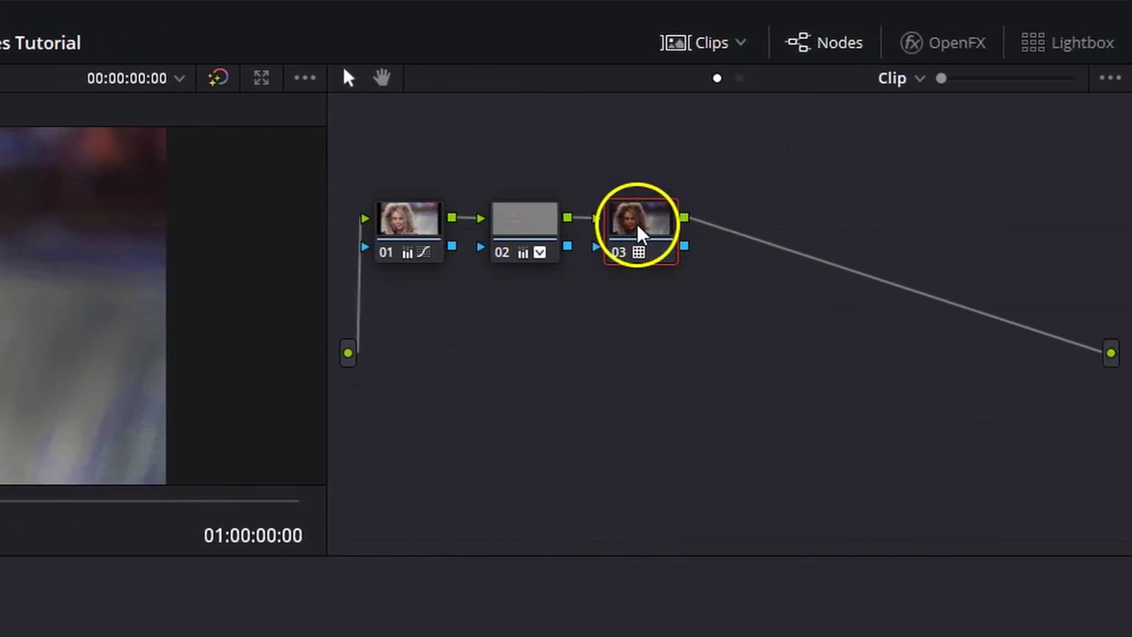
{"action": "right_click", "coordinate": [636, 222]}
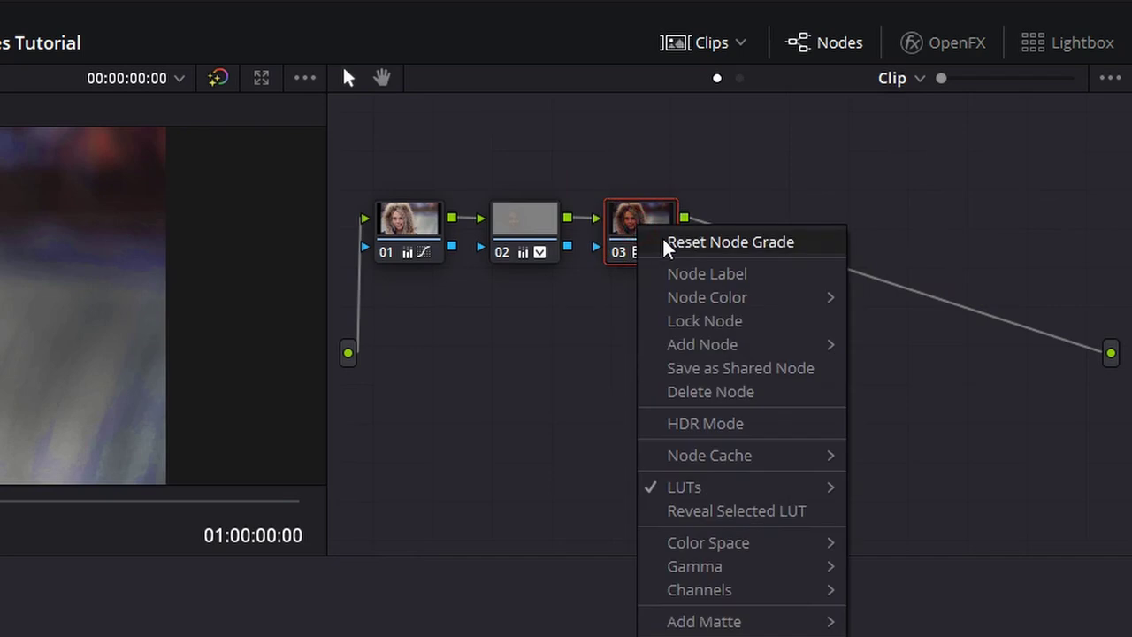
{"action": "mouse_move", "coordinate": [716, 345]}
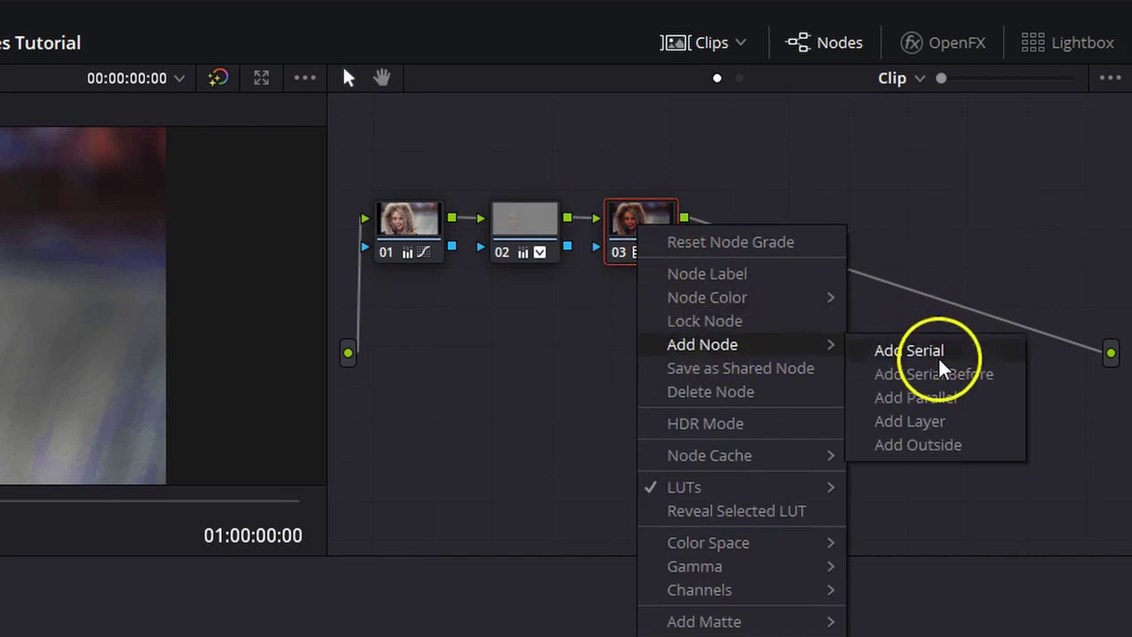
{"action": "left_click", "coordinate": [940, 423]}
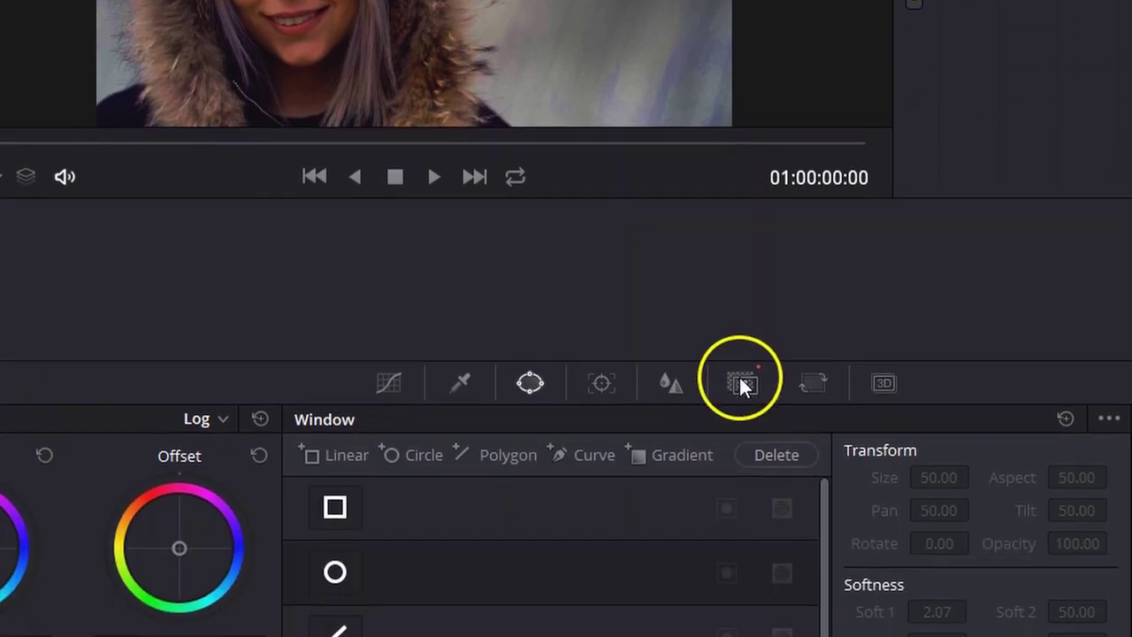
Raise layer node 05's Key Output Gain to 2.000 in the Key palette
{"action": "left_click", "coordinate": [741, 230]}
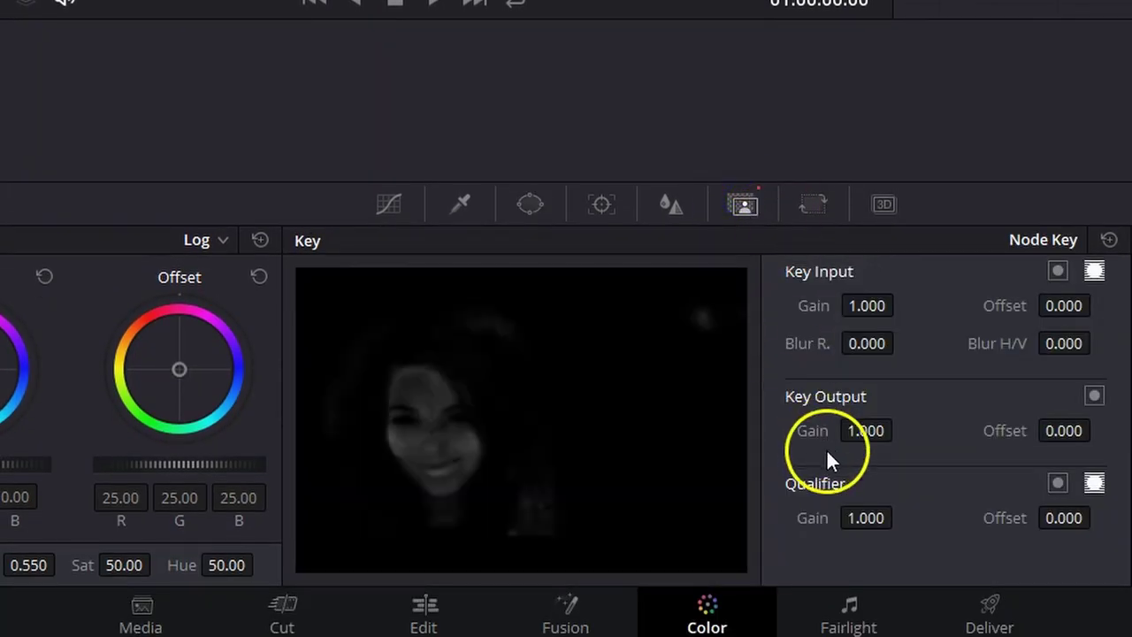
{"action": "left_click_drag", "start_coordinate": [851, 432], "coordinate": [797, 31]}
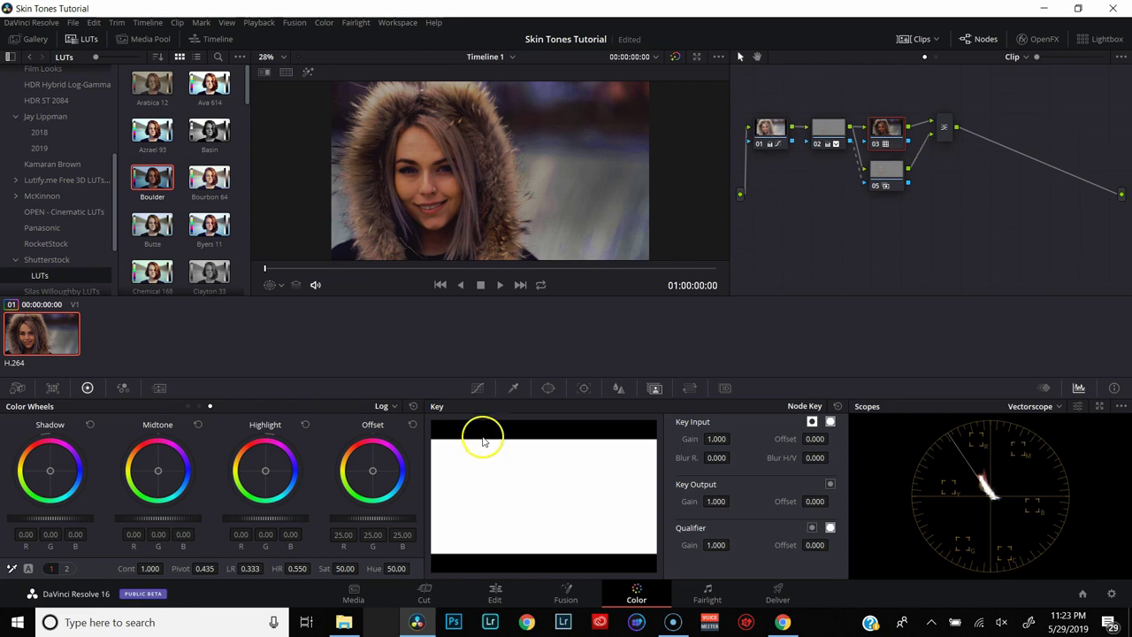
Brighten node 03 by bending a curve point up-left, then bring up node 05's key settings
{"action": "left_click", "coordinate": [478, 387]}
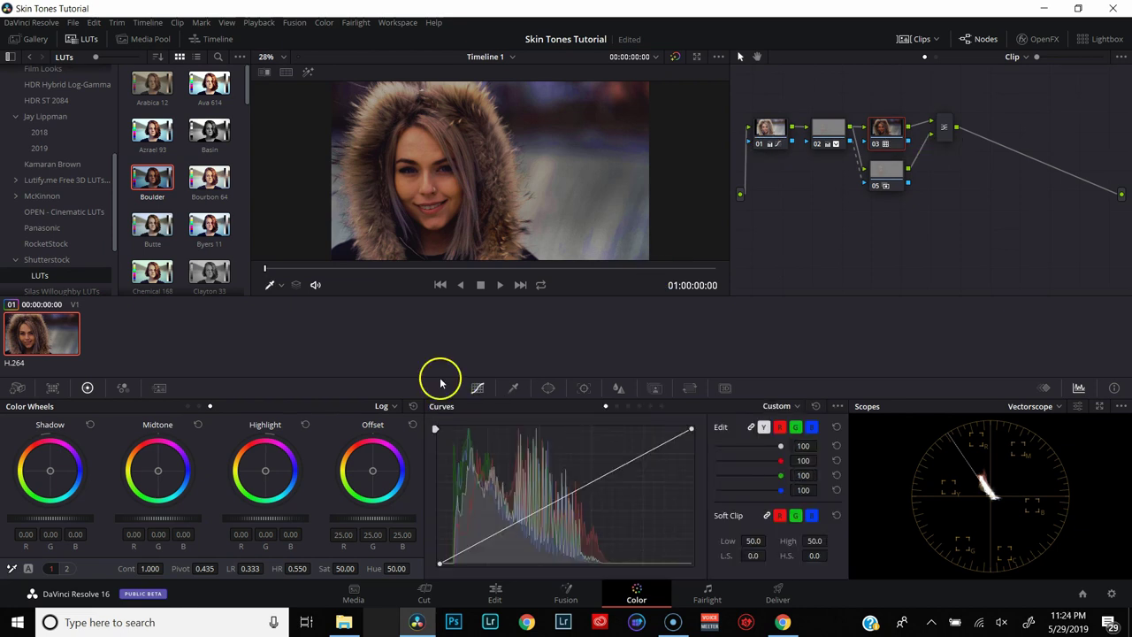
{"action": "left_click", "coordinate": [560, 500]}
{"action": "left_click_drag", "start_coordinate": [560, 500], "coordinate": [550, 488]}
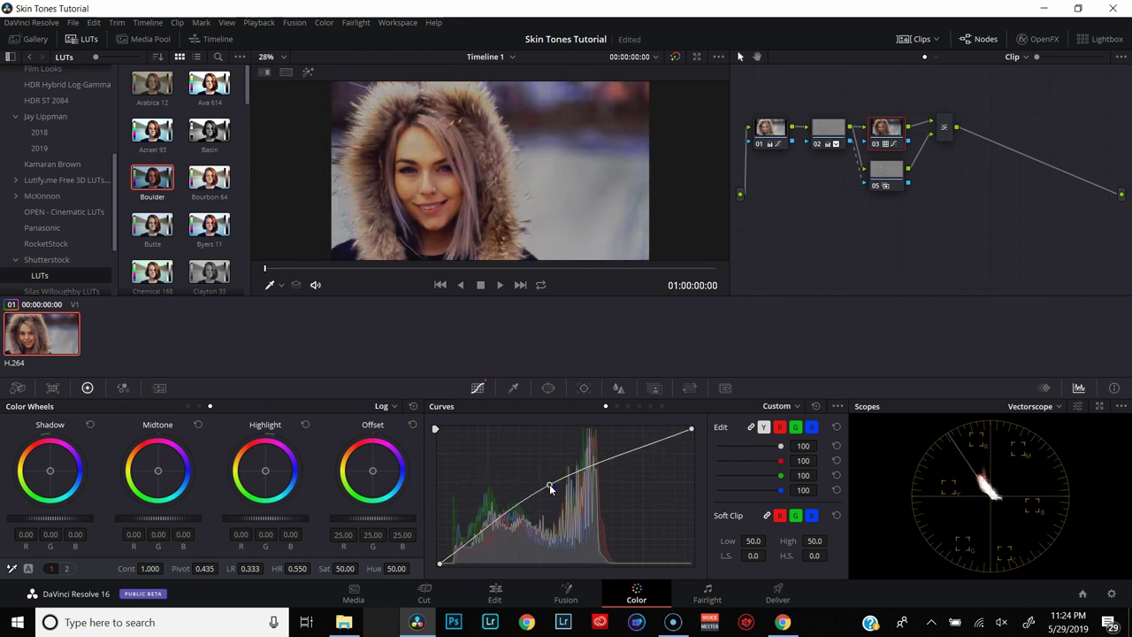
{"action": "left_click", "coordinate": [889, 172]}
{"action": "left_click", "coordinate": [662, 392]}
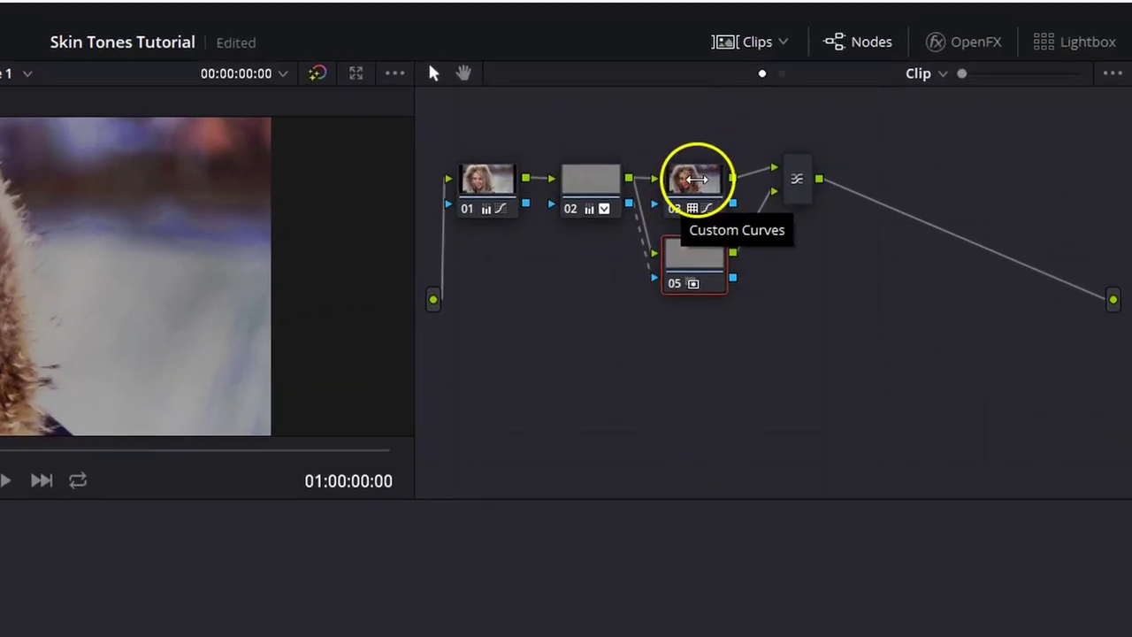
Reset node 03's grade and apply the Winter LUT from Jay Lippman 2019 to it
{"action": "right_click", "coordinate": [887, 116]}
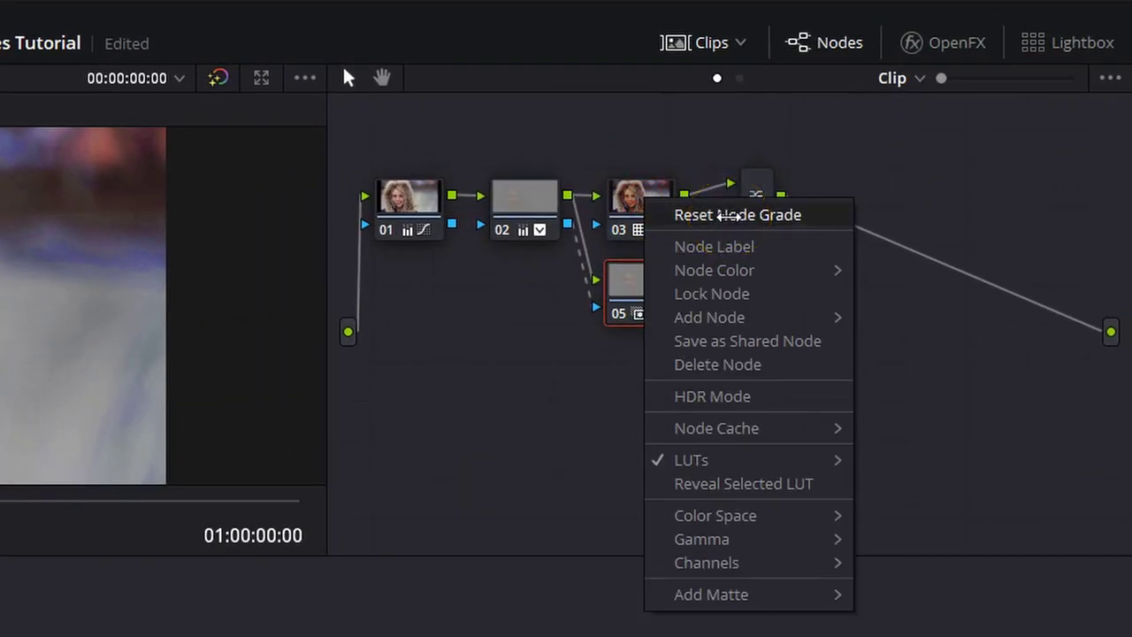
{"action": "left_click", "coordinate": [728, 215]}
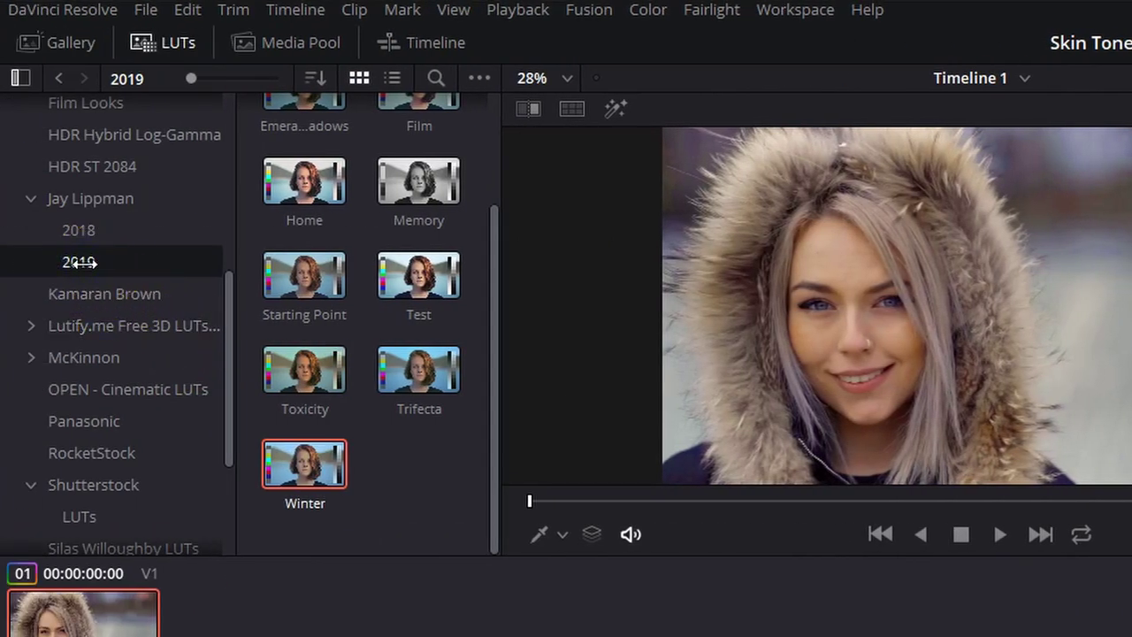
{"action": "left_click", "coordinate": [112, 210]}
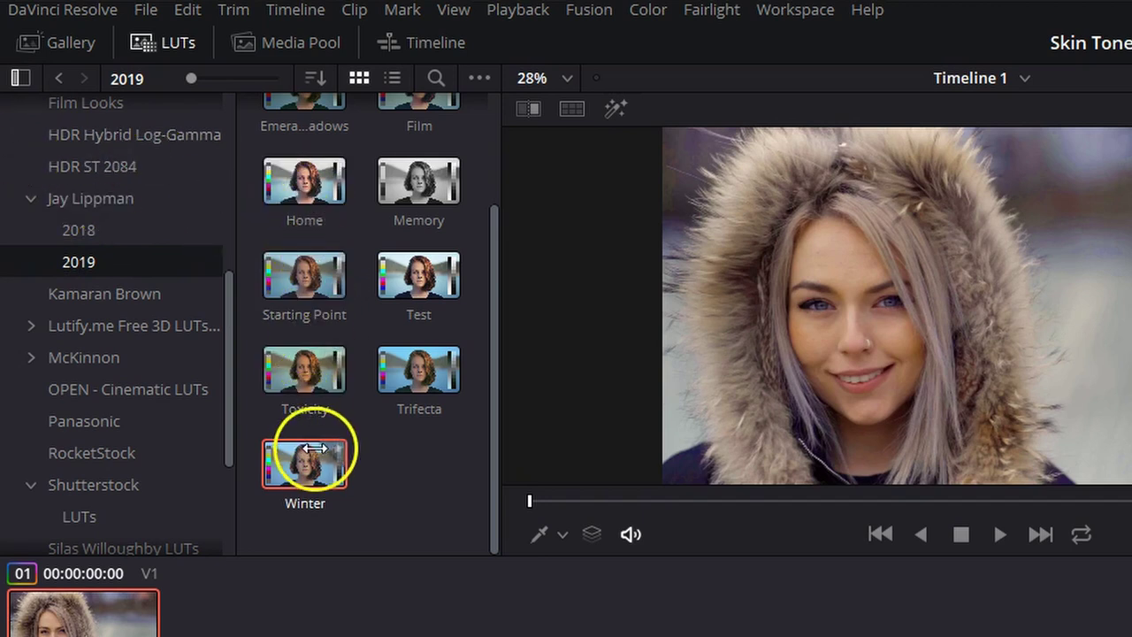
{"action": "left_click_drag", "start_coordinate": [301, 461], "coordinate": [1131, 217]}
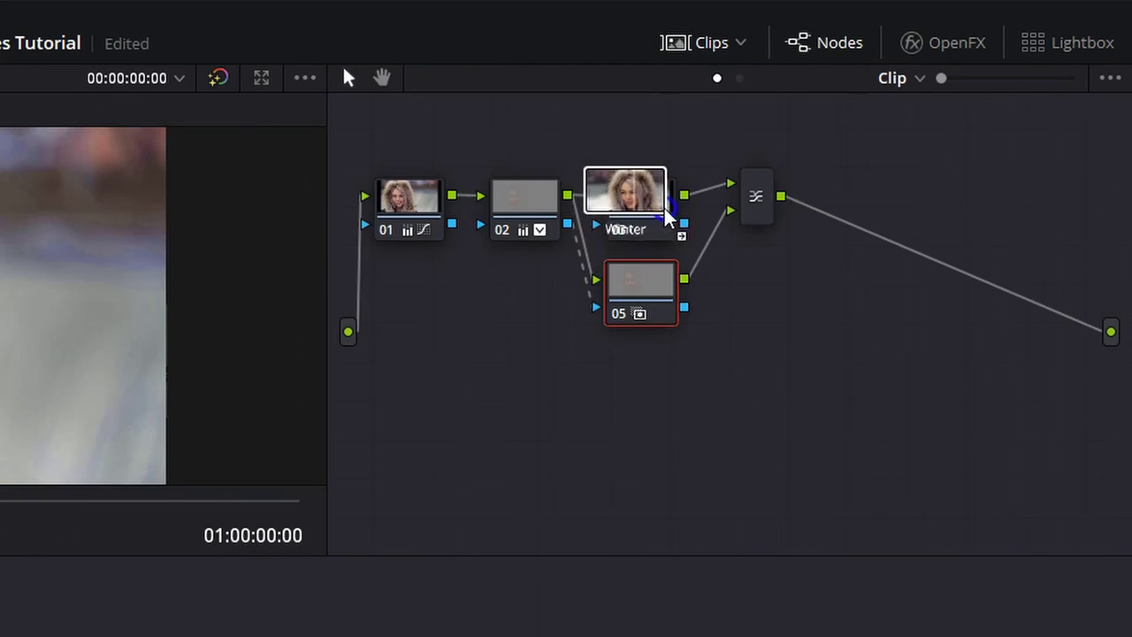
{"action": "left_click_drag", "start_coordinate": [666, 212], "coordinate": [668, 214]}
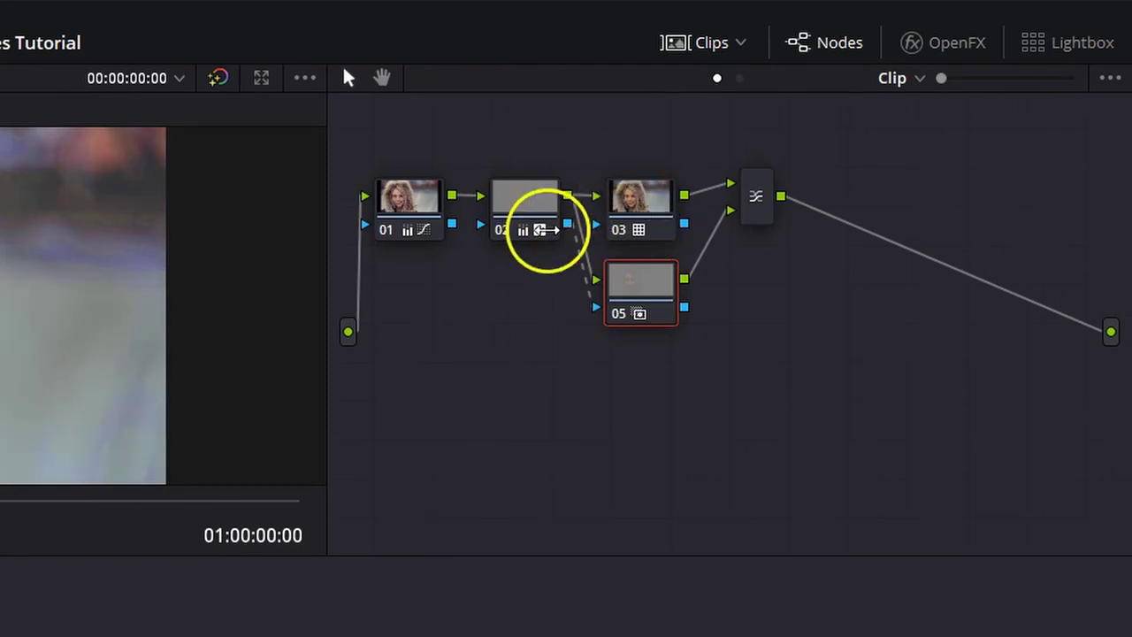